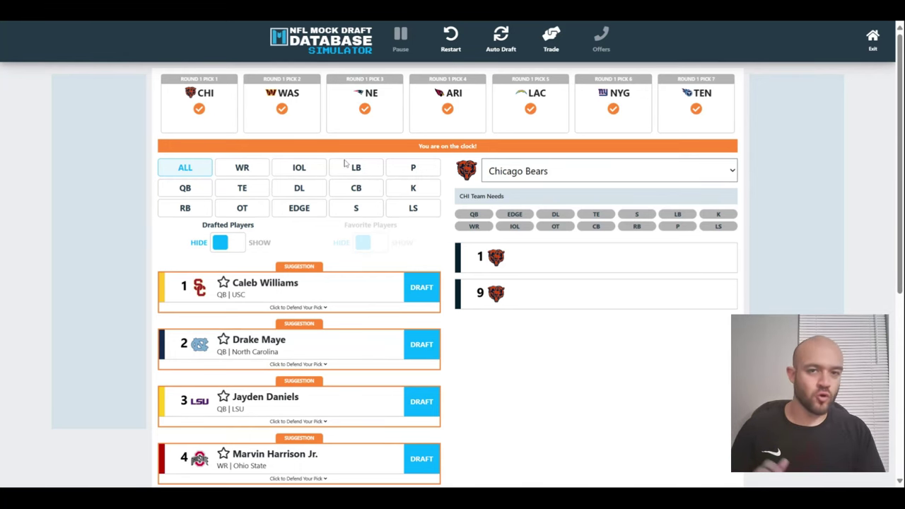
Step: Take quarterback Caleb Williams for Chicago with the first overall pick
left_click(421, 287)
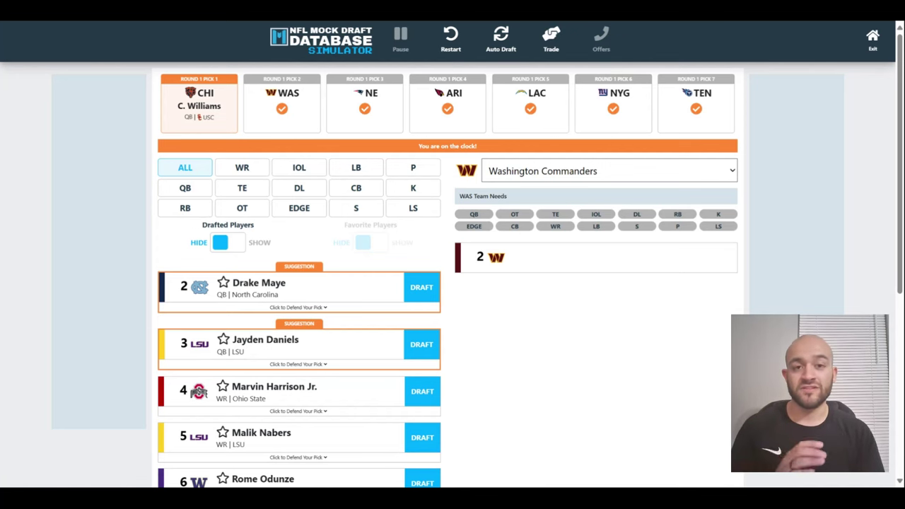
Step: Draft Jayden Daniels to Washington, Drake Maye to New England and Marvin Harrison Jr. to Arizona
left_click(431, 344)
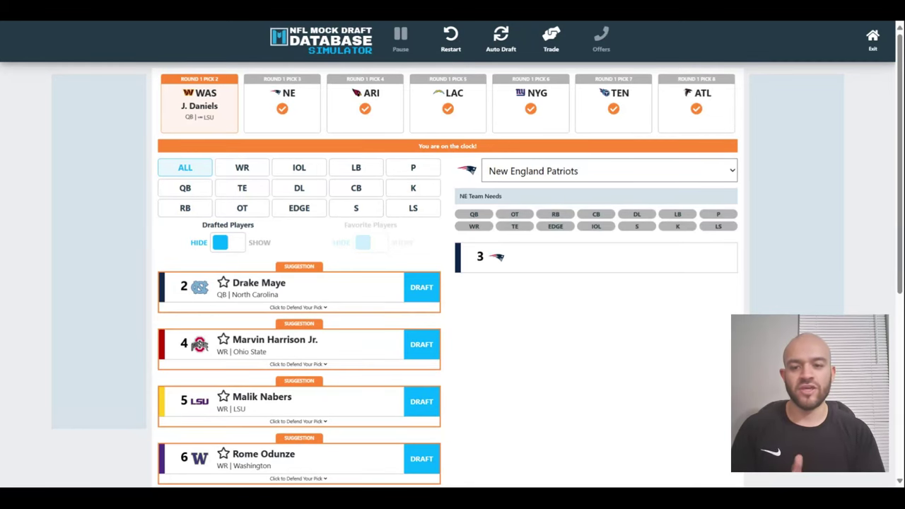
left_click(417, 288)
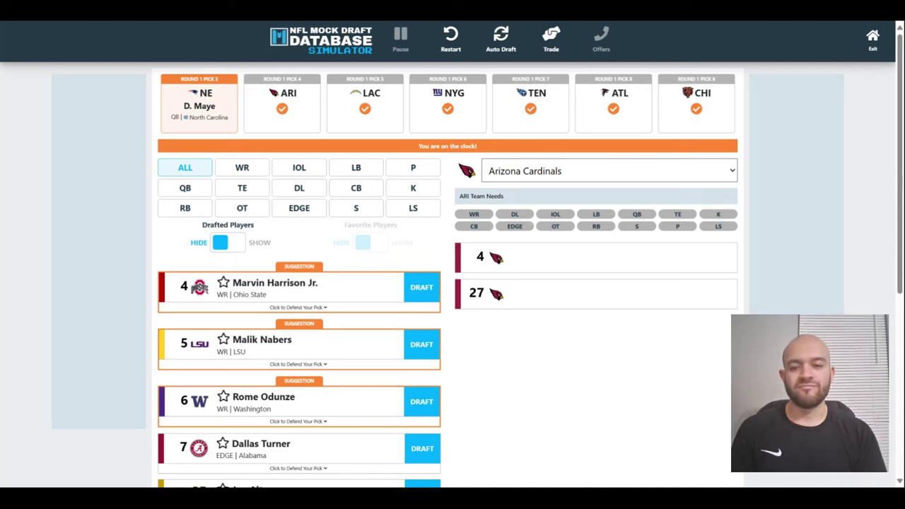
left_click(418, 289)
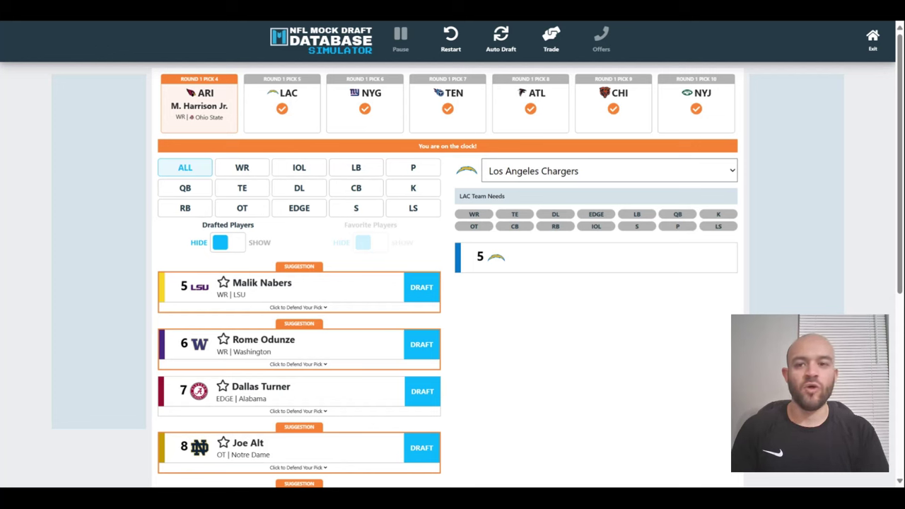
Step: Using the WR and OT filters, draft Nabers (Chargers), Odunze (Giants) and Joe Alt (Titans) at picks 5–7
left_click(242, 170)
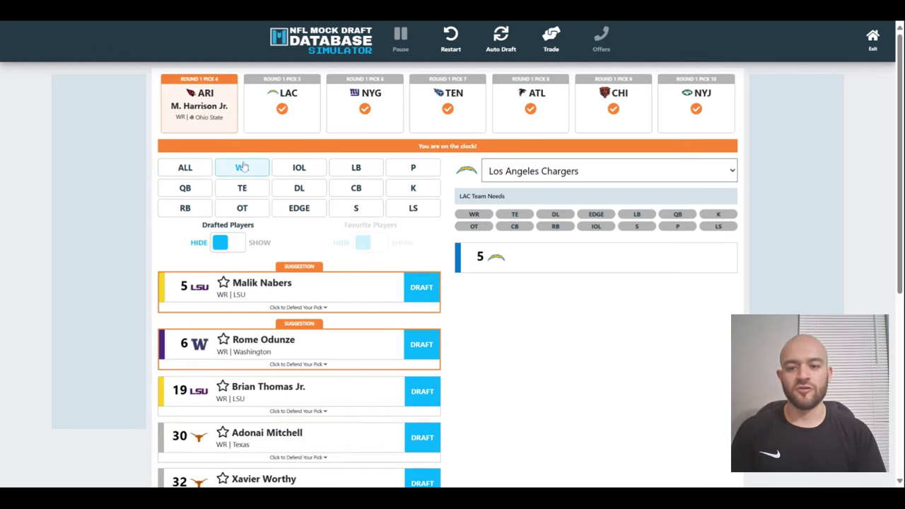
left_click(419, 290)
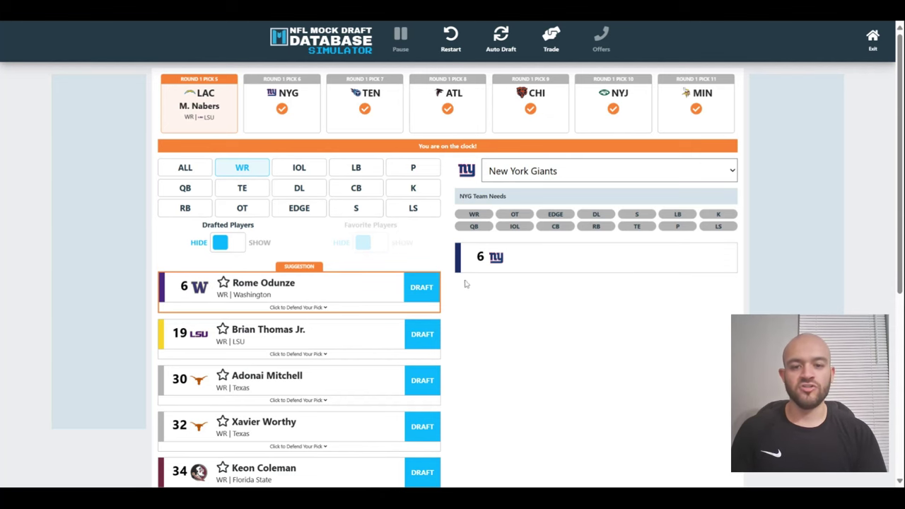
left_click(424, 294)
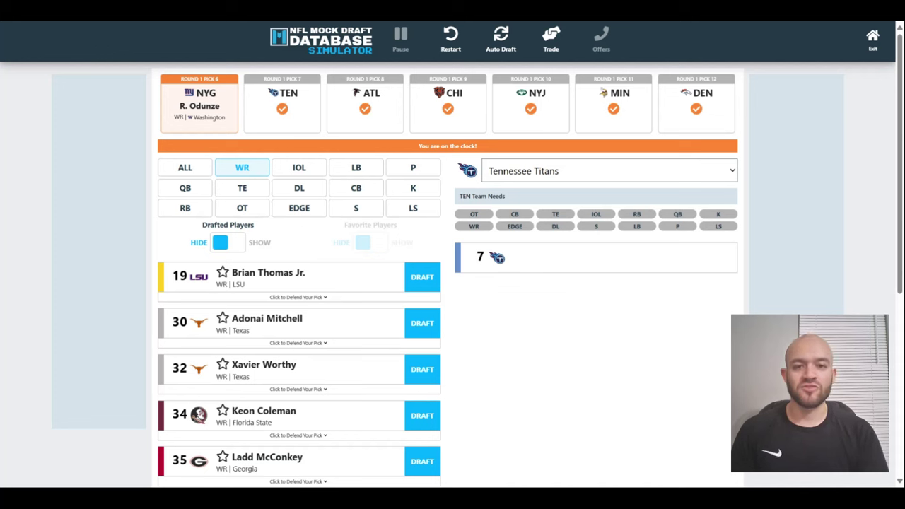
left_click(245, 207)
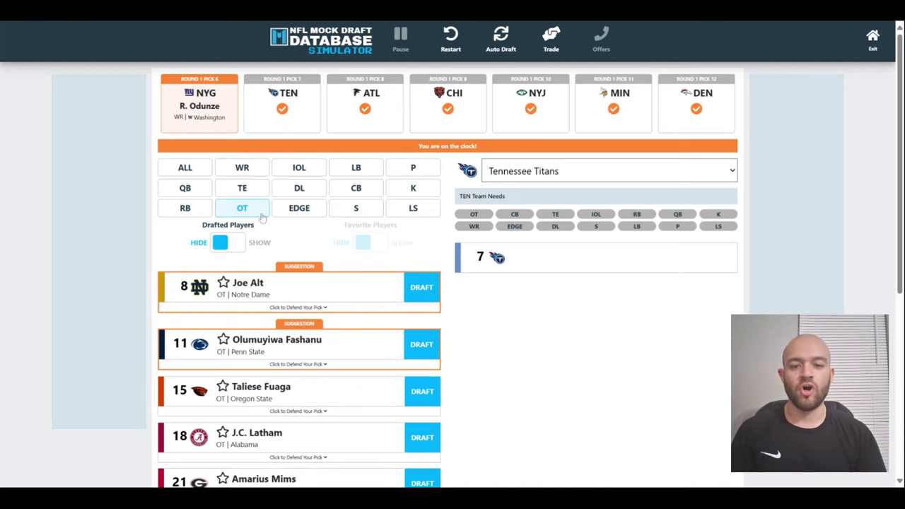
left_click(419, 291)
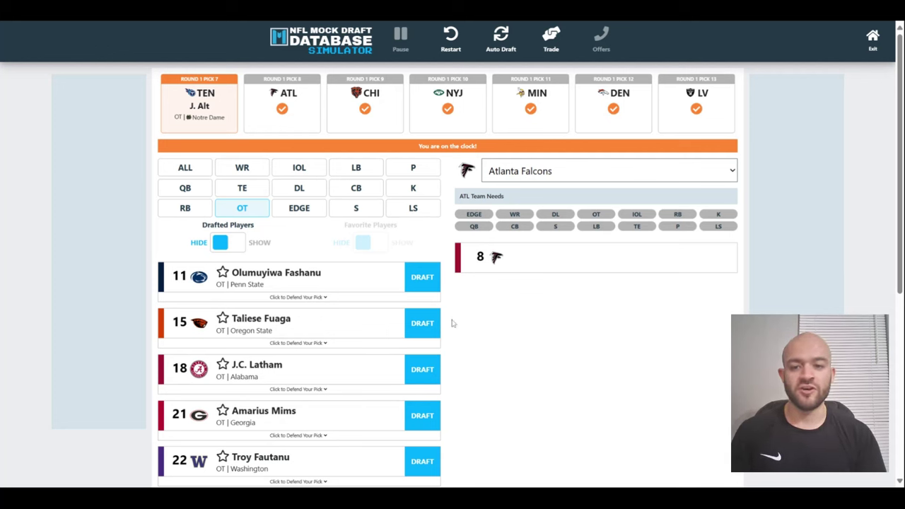
Step: Draft EDGE Dallas Turner for Atlanta at pick 8, then compare remaining tackles and receivers
left_click(289, 212)
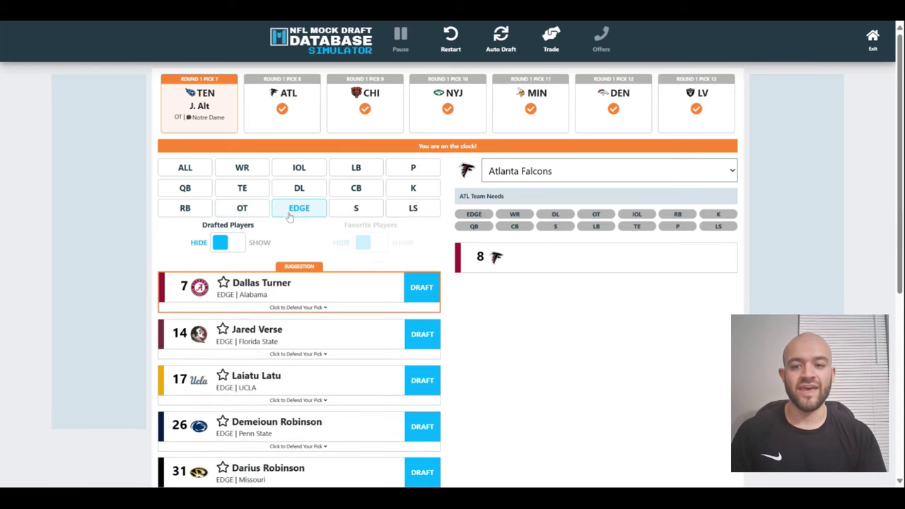
left_click(411, 287)
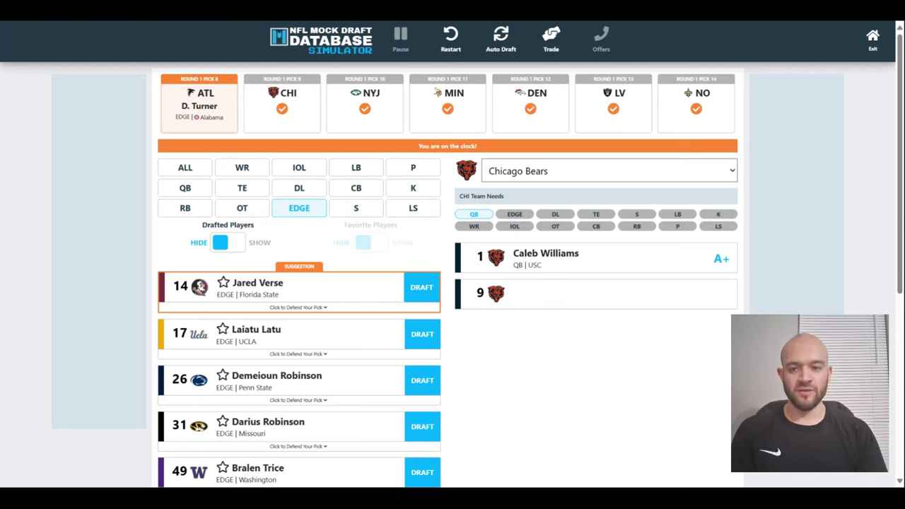
left_click(251, 208)
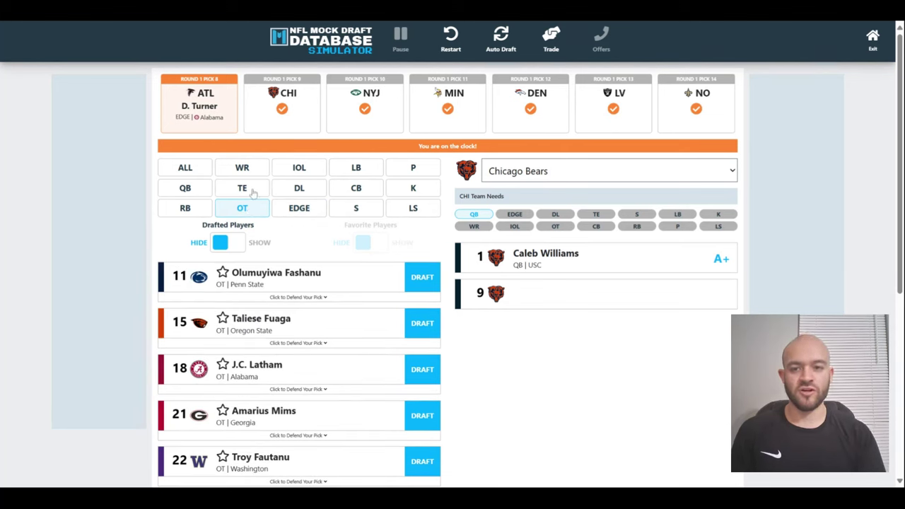
left_click(256, 173)
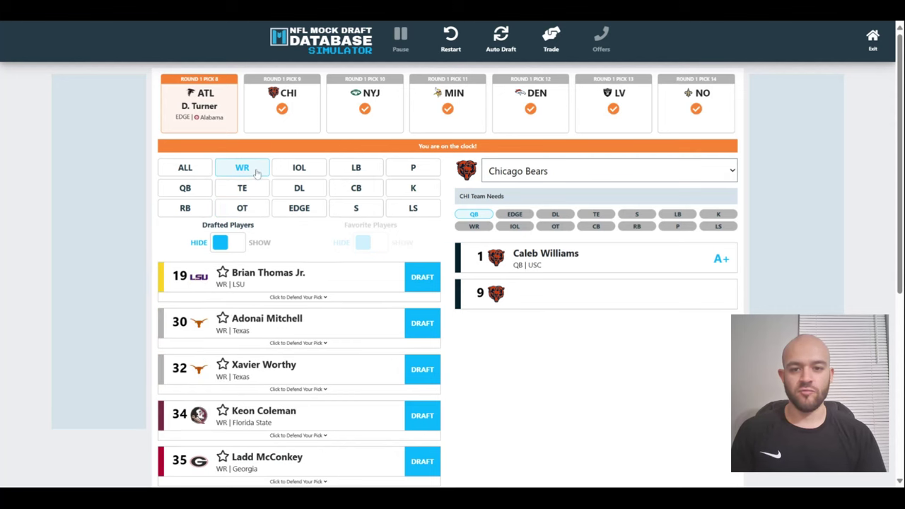
Step: Weigh the EDGE, TE, WR and OT boards, then draft EDGE Jared Verse for Chicago at pick 9
left_click(299, 215)
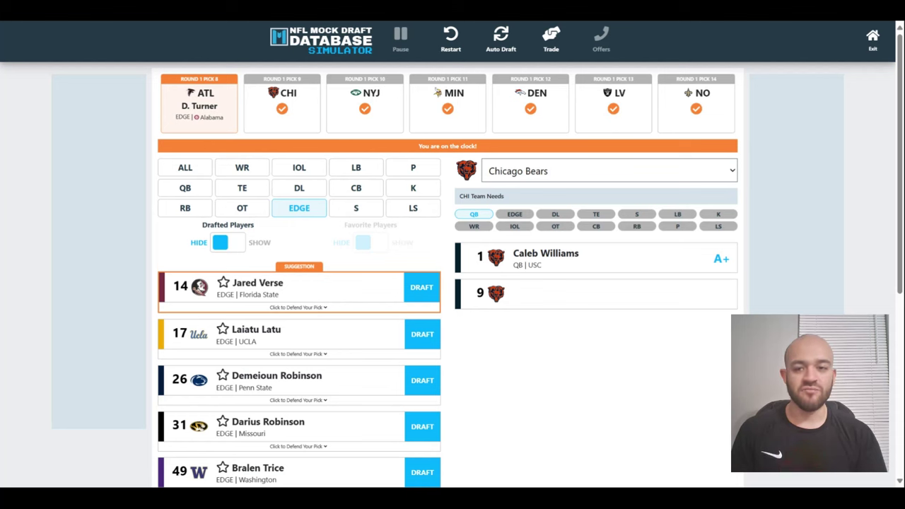
left_click(244, 189)
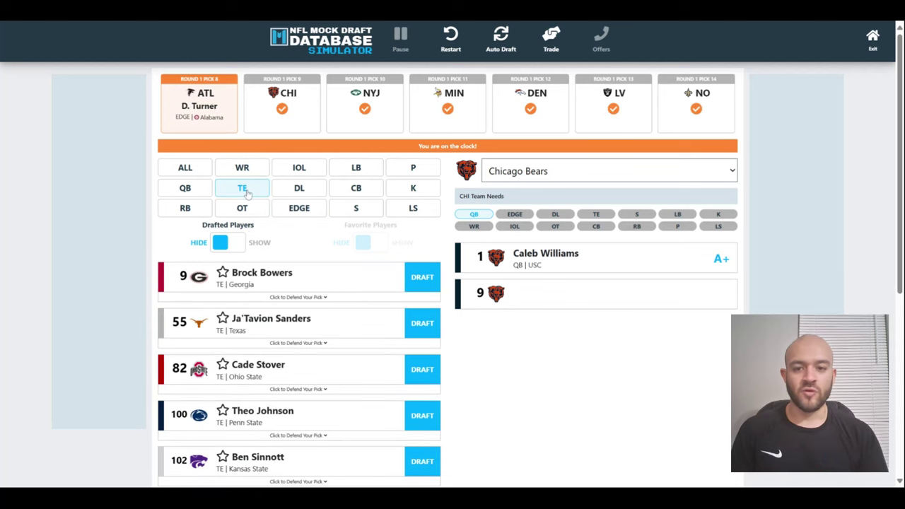
left_click(249, 178)
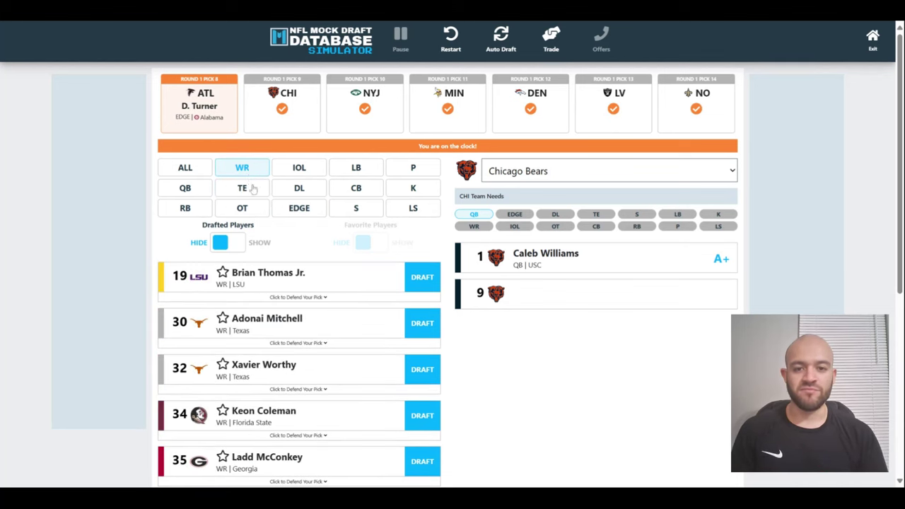
left_click(301, 215)
left_click(249, 212)
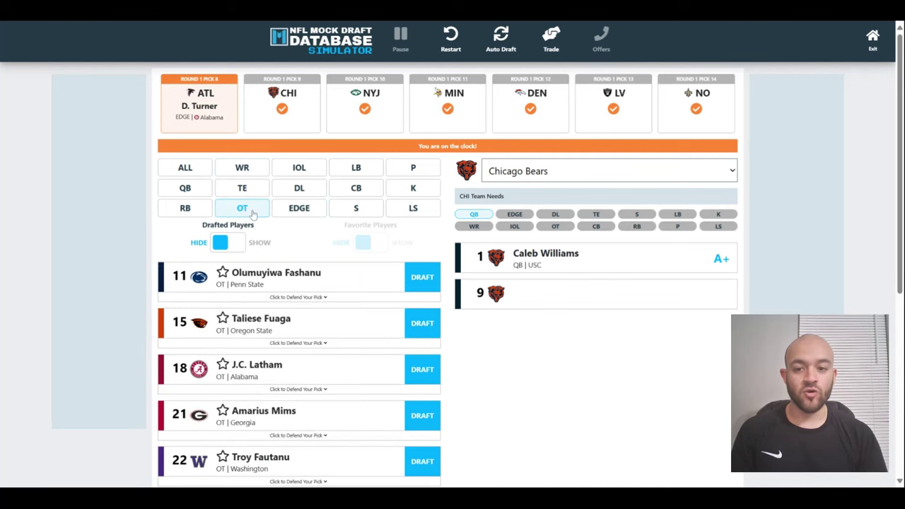
left_click(292, 214)
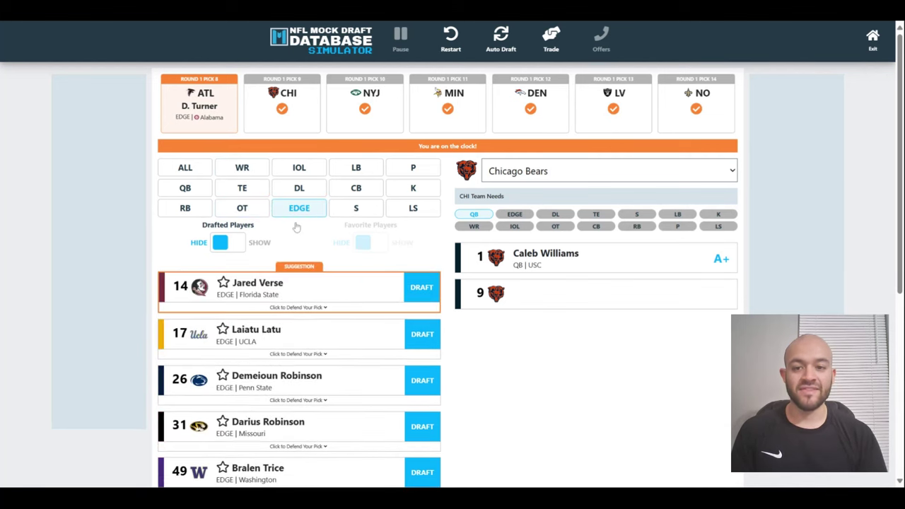
left_click(427, 290)
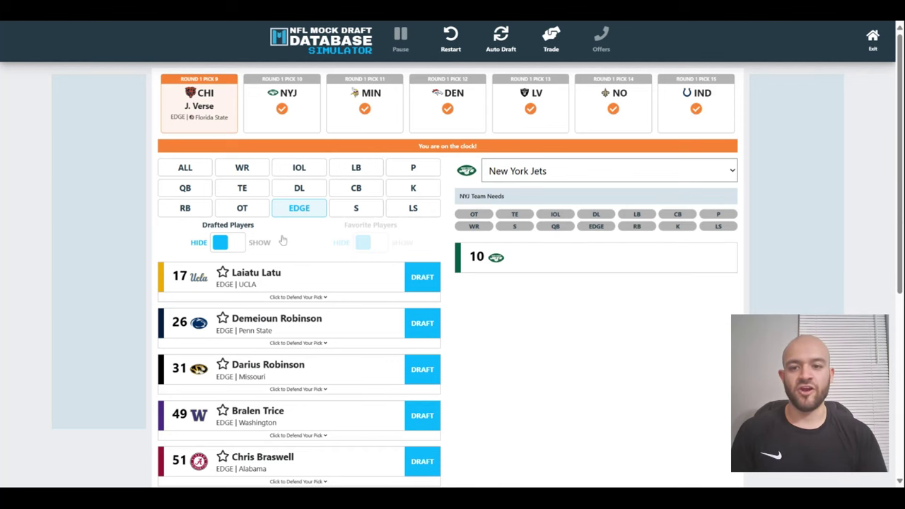
Step: Draft tight end Brock Bowers for the Jets and quarterback J.J. McCarthy for the Vikings
left_click(242, 189)
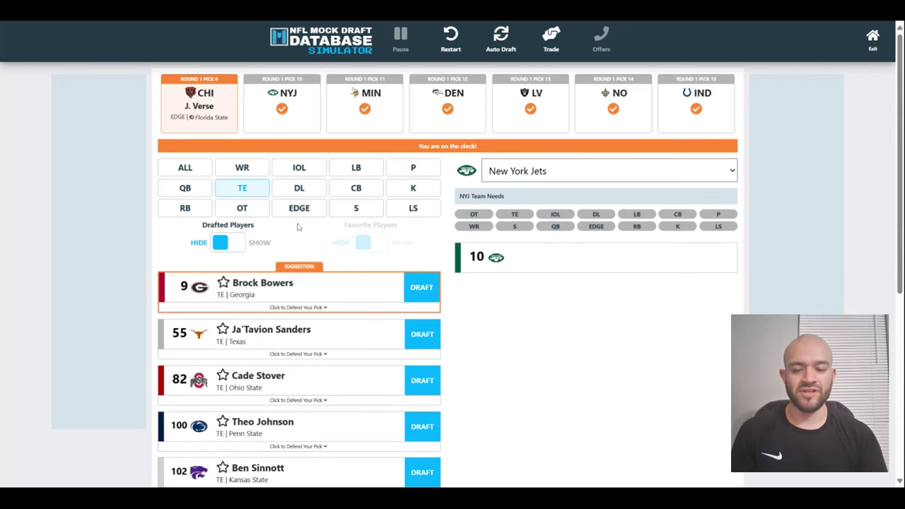
left_click(428, 287)
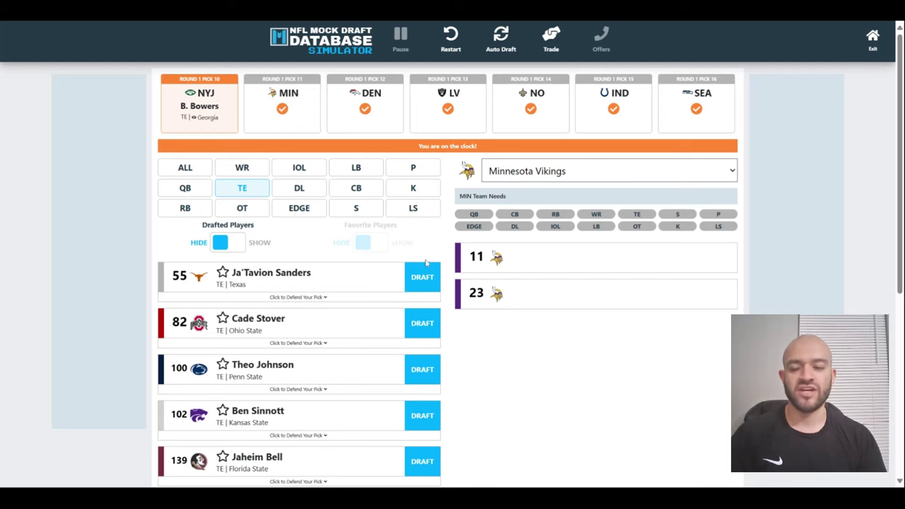
left_click(190, 187)
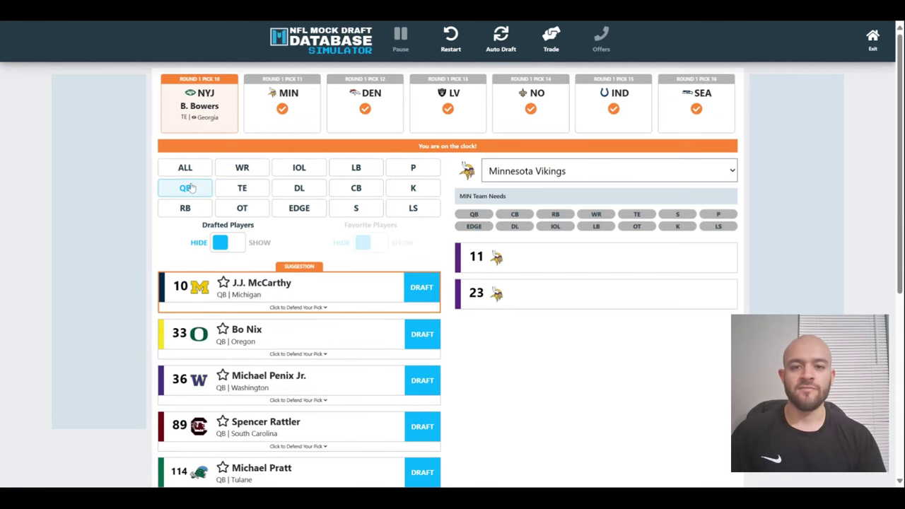
left_click(425, 286)
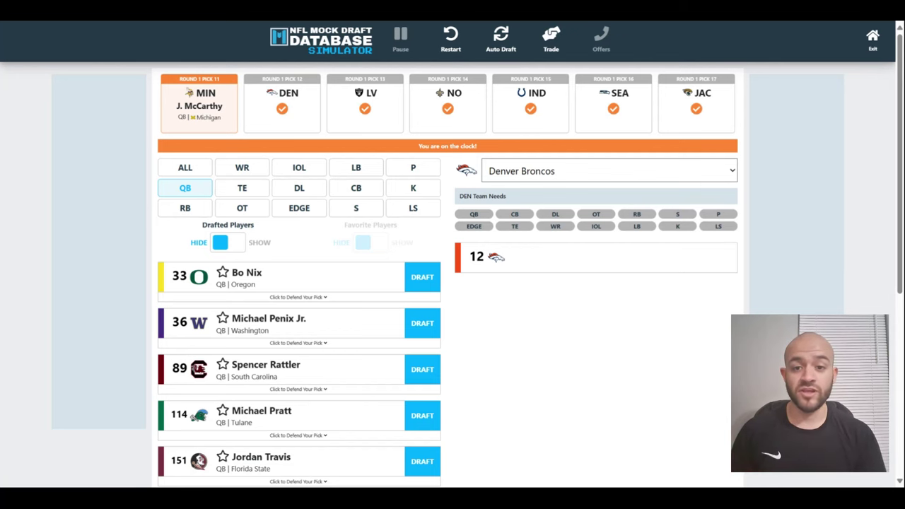
Step: After comparing EDGE, QB and CB prospects, draft cornerback Terrion Arnold for Denver at pick 12
left_click(299, 207)
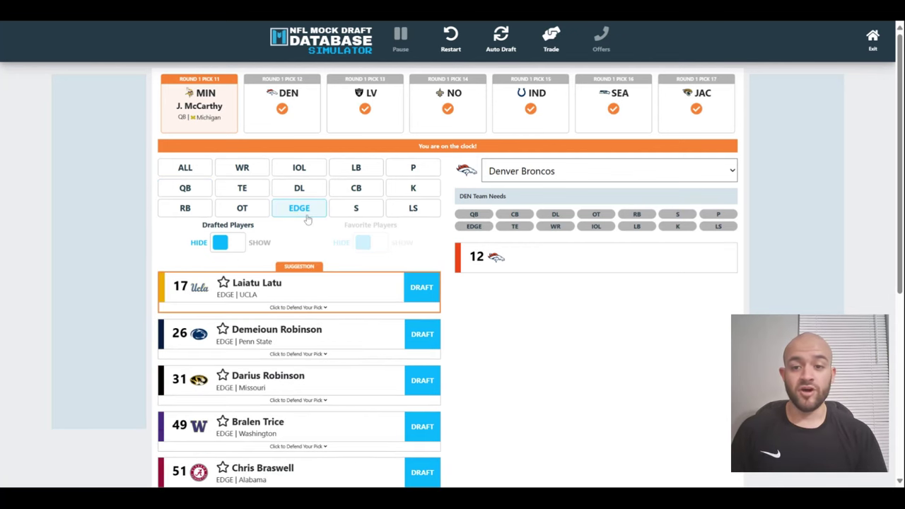
left_click(356, 189)
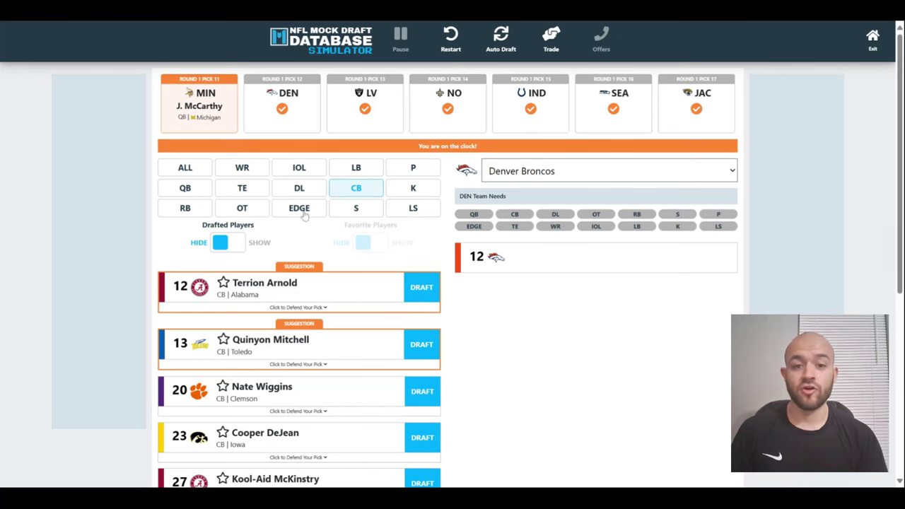
left_click(205, 187)
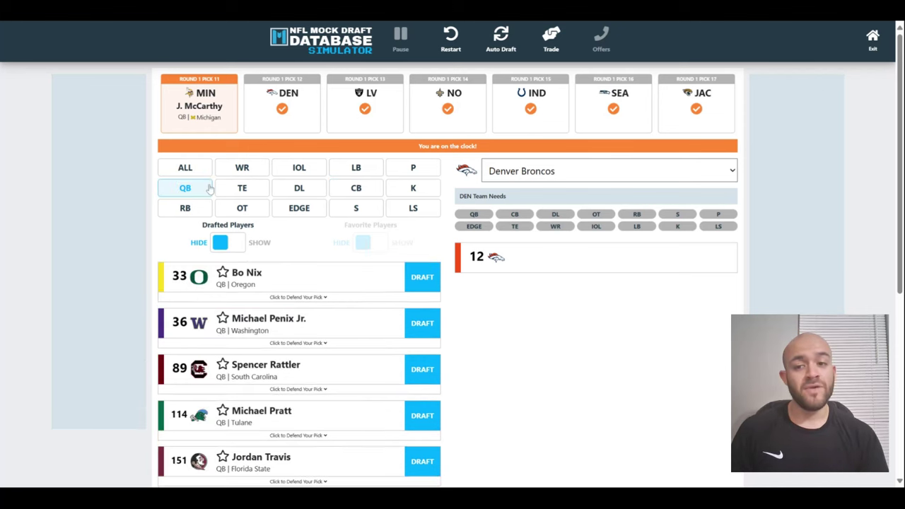
left_click(298, 209)
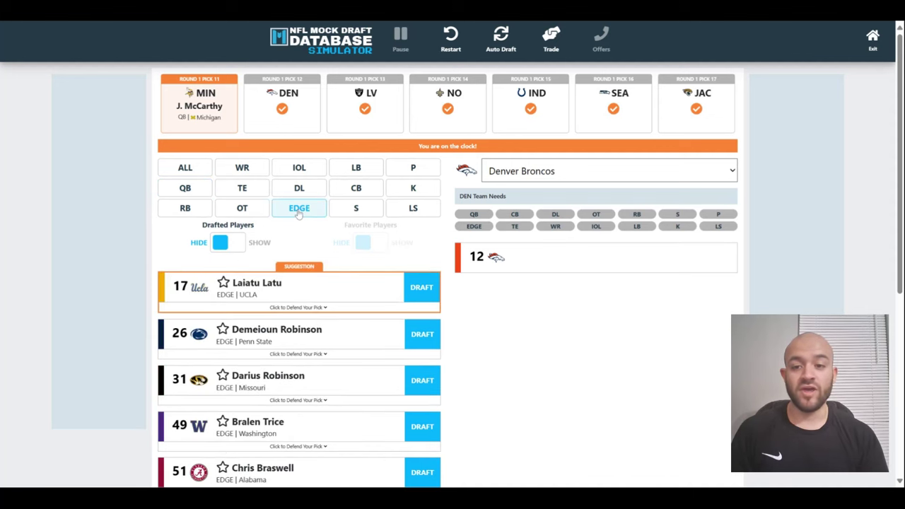
left_click(359, 188)
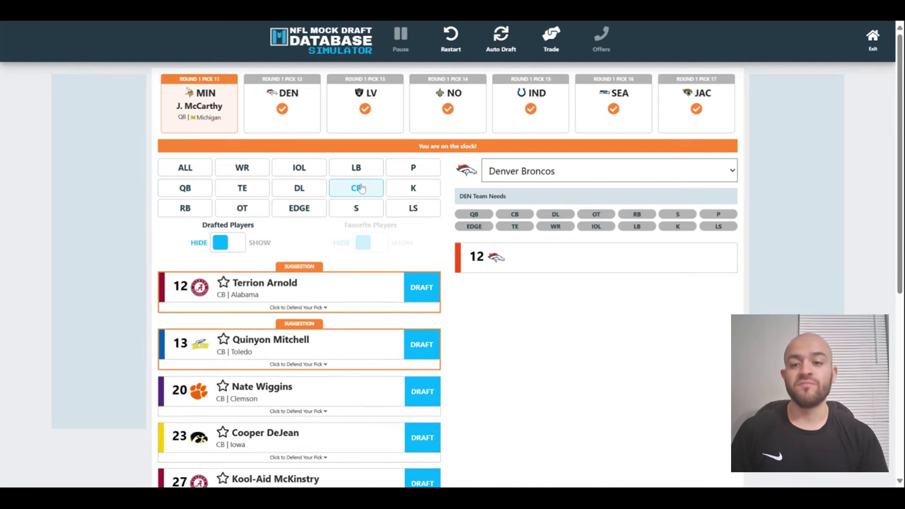
left_click(430, 291)
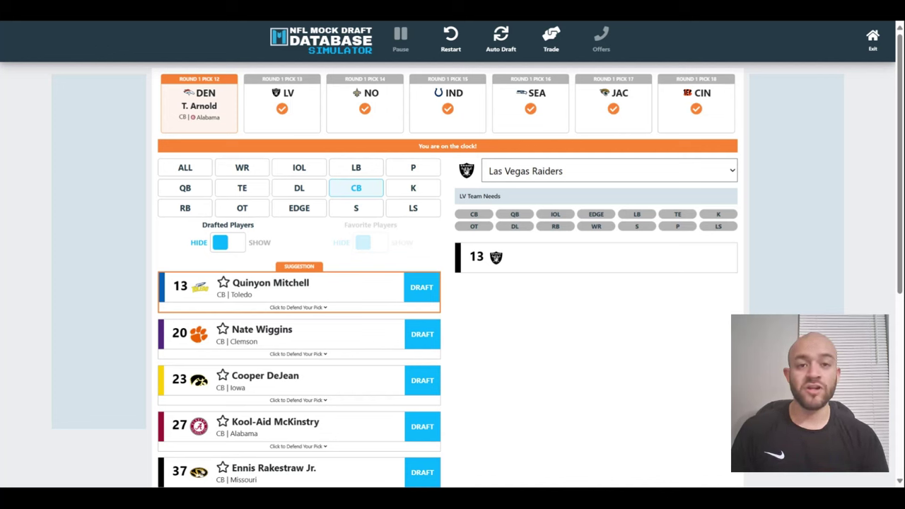
Step: Compare tackles and interior linemen, then draft Olumuyiwa Fashanu for Las Vegas at pick 13
left_click(262, 212)
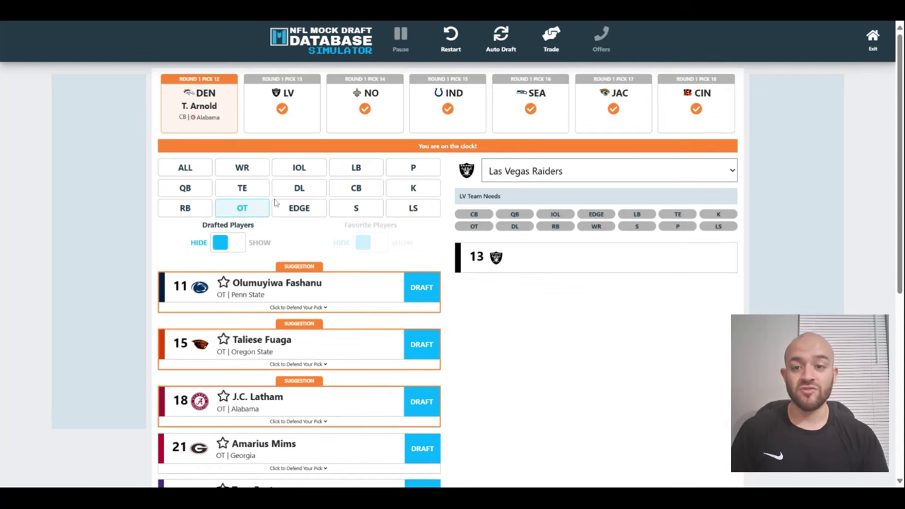
left_click(296, 175)
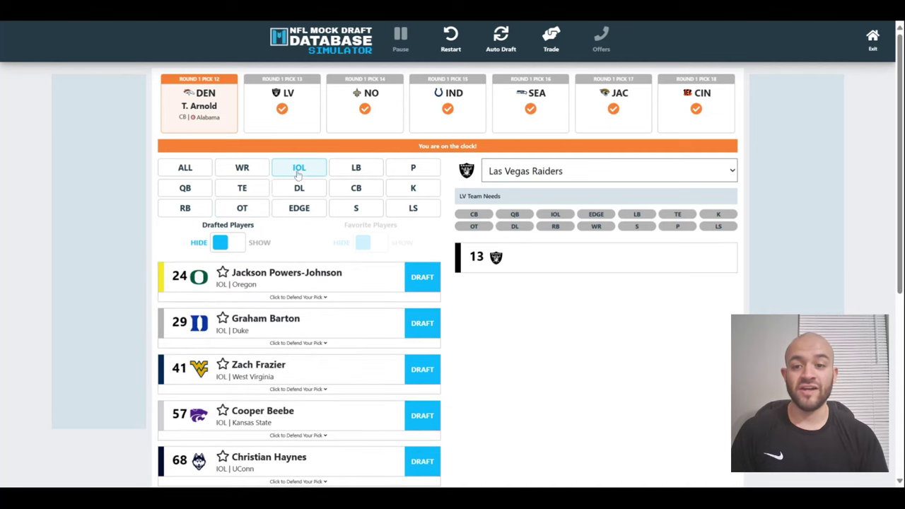
left_click(256, 208)
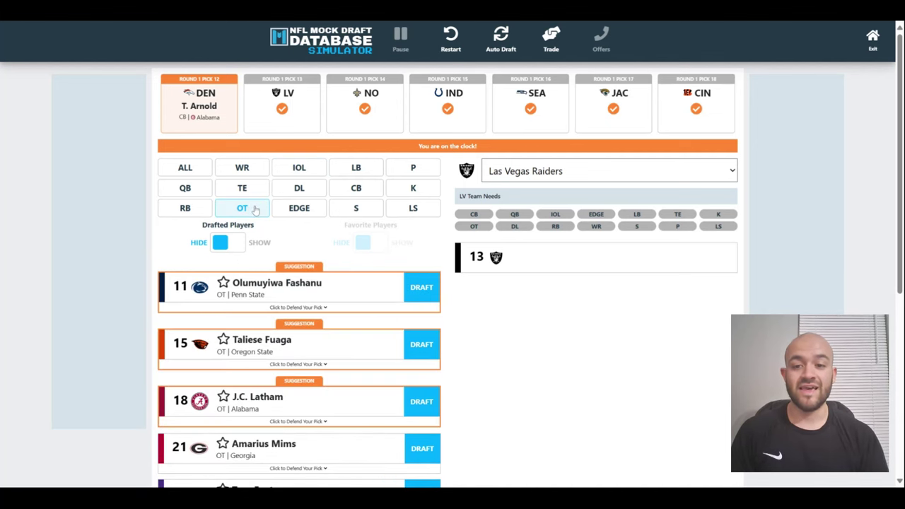
left_click(429, 289)
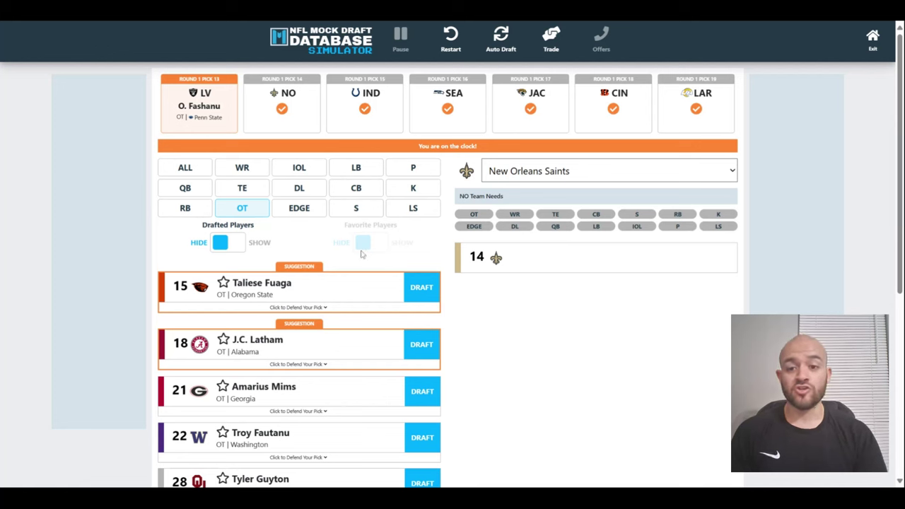
left_click(300, 209)
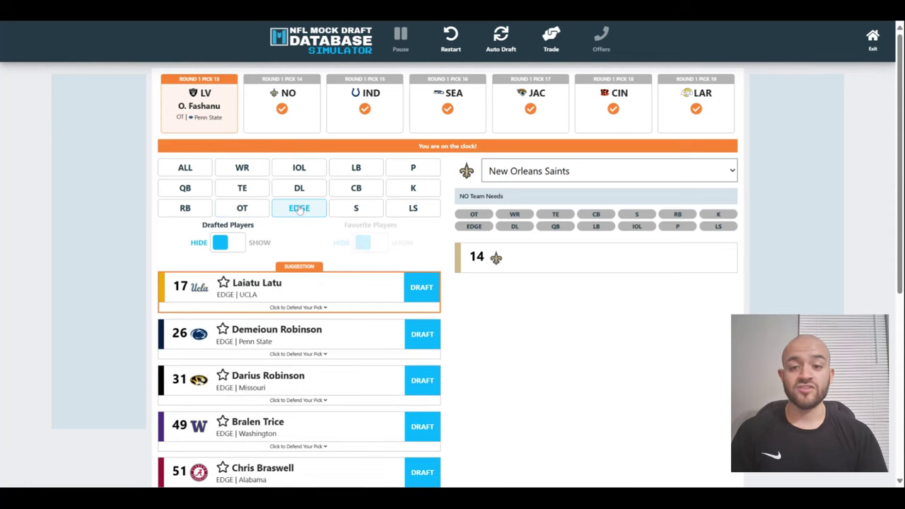
left_click(251, 171)
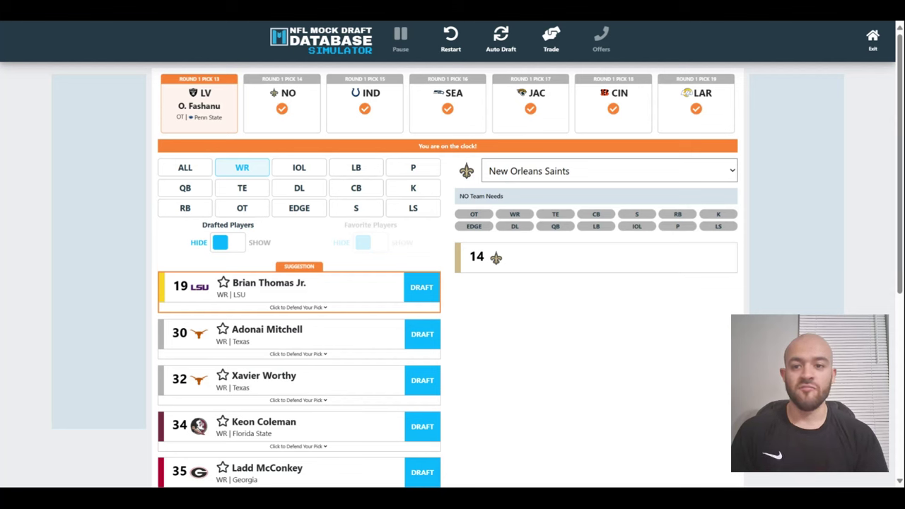
left_click(248, 208)
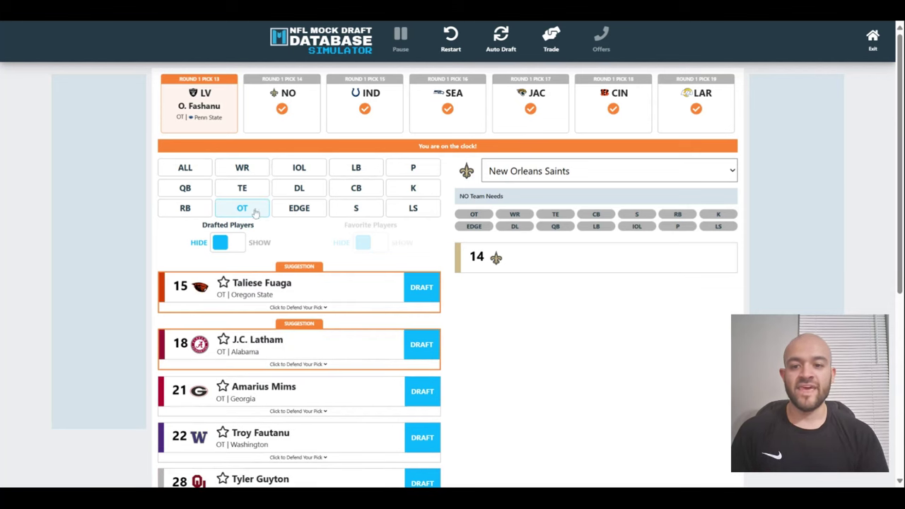
Step: Draft tackle Taliese Fuaga for New Orleans at pick 14, then review the WR and CB prospects
left_click(421, 290)
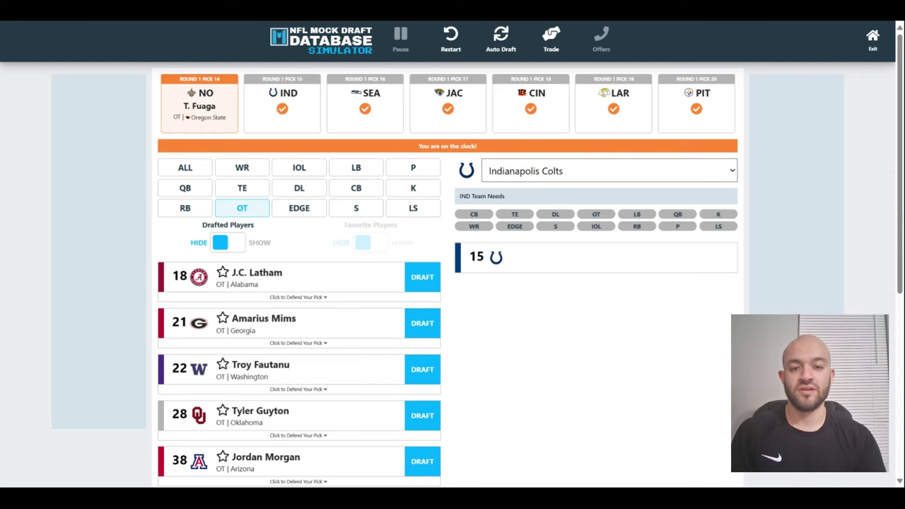
left_click(255, 173)
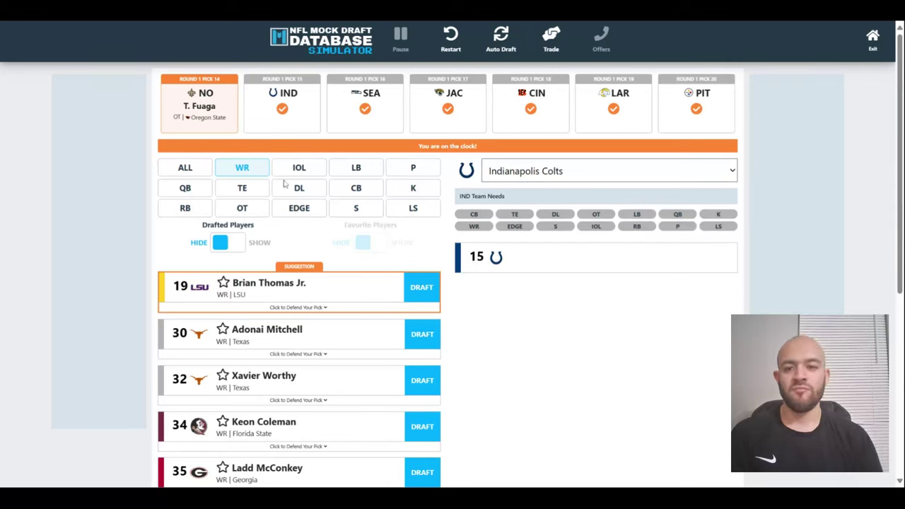
left_click(340, 190)
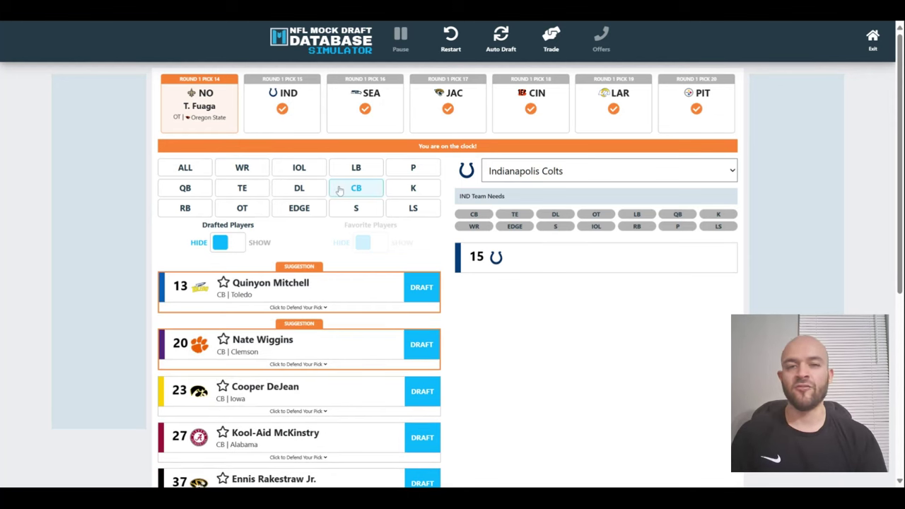
Step: Draft cornerback Quinyon Mitchell for Indianapolis, then EDGE Laiatu Latu for Seattle after checking the DL list
left_click(432, 288)
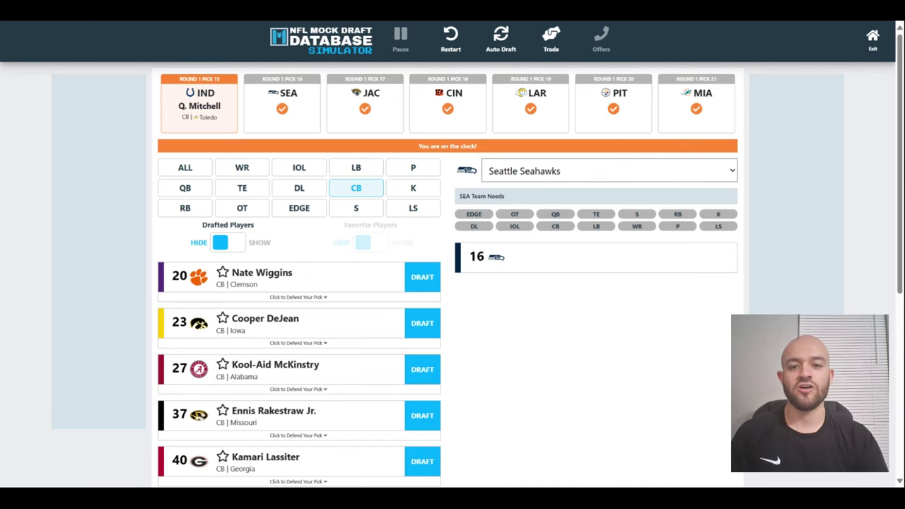
left_click(300, 212)
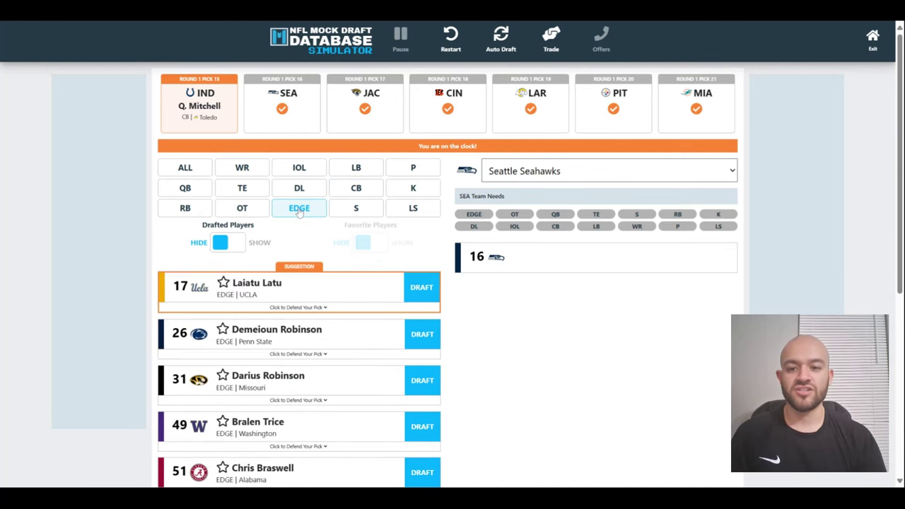
left_click(297, 194)
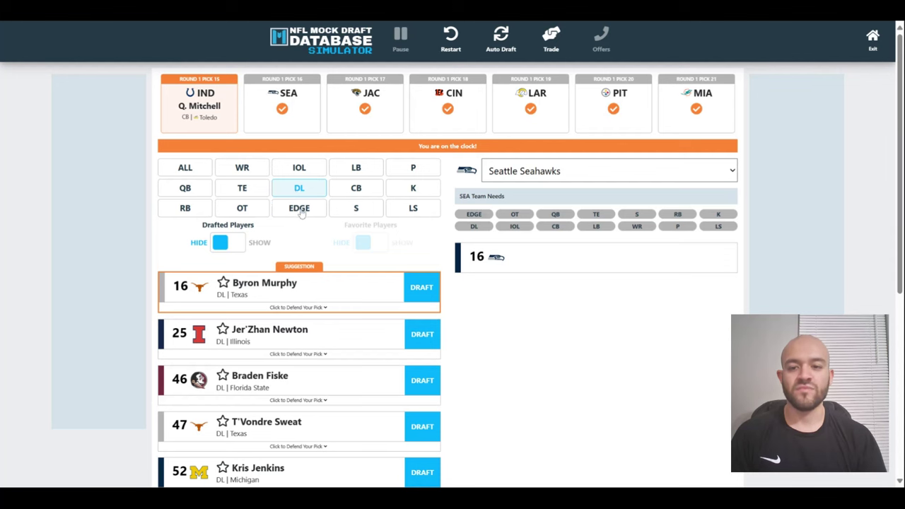
left_click(301, 215)
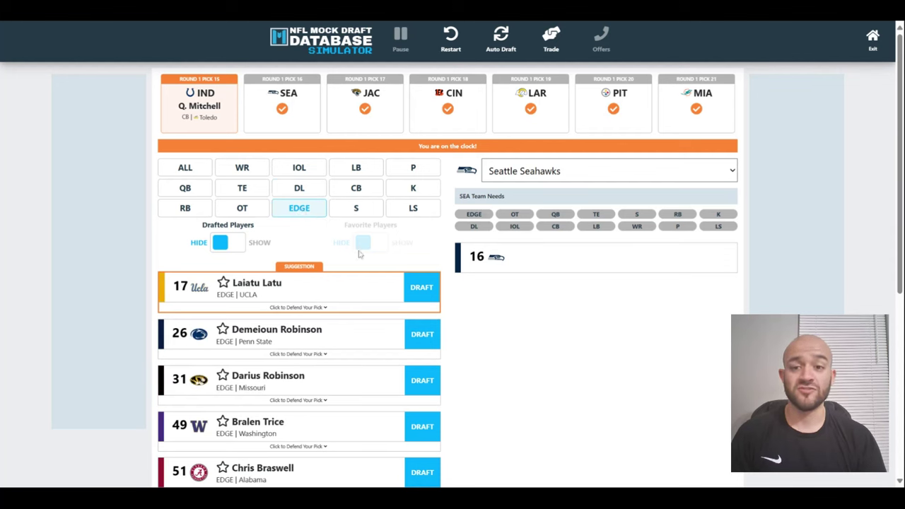
left_click(422, 288)
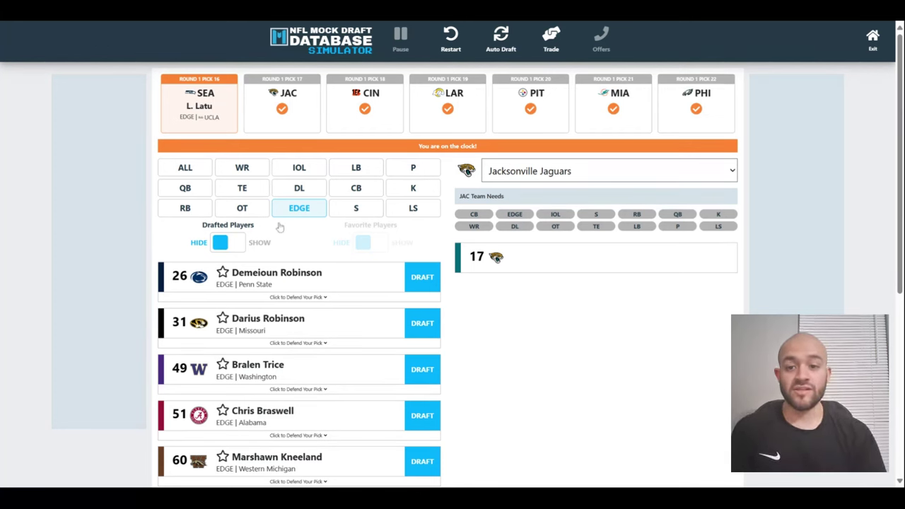
Step: After comparing OT, EDGE, WR and CB prospects, draft receiver Brian Thomas Jr. for Jacksonville at 17
left_click(259, 211)
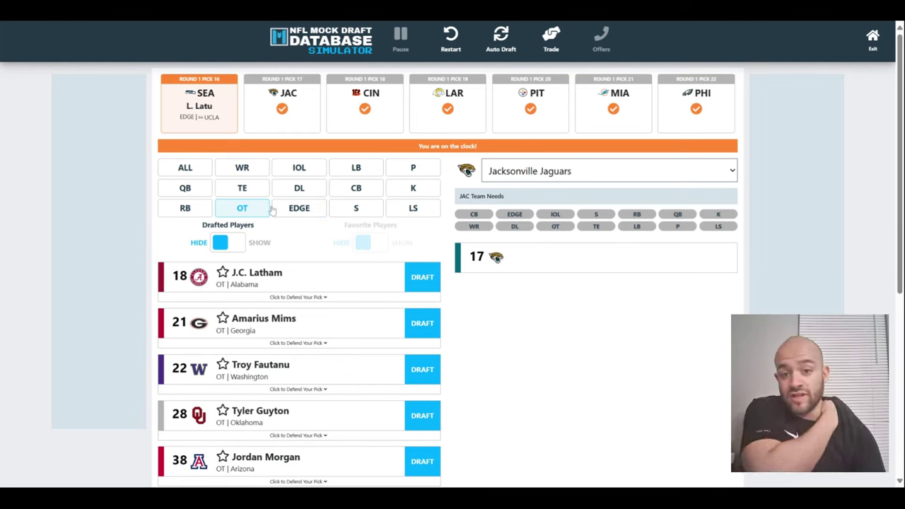
left_click(297, 210)
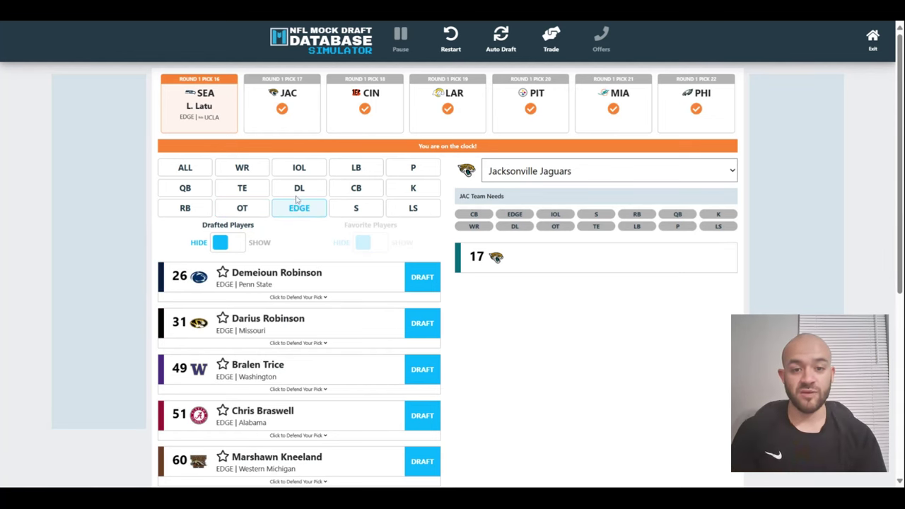
left_click(255, 173)
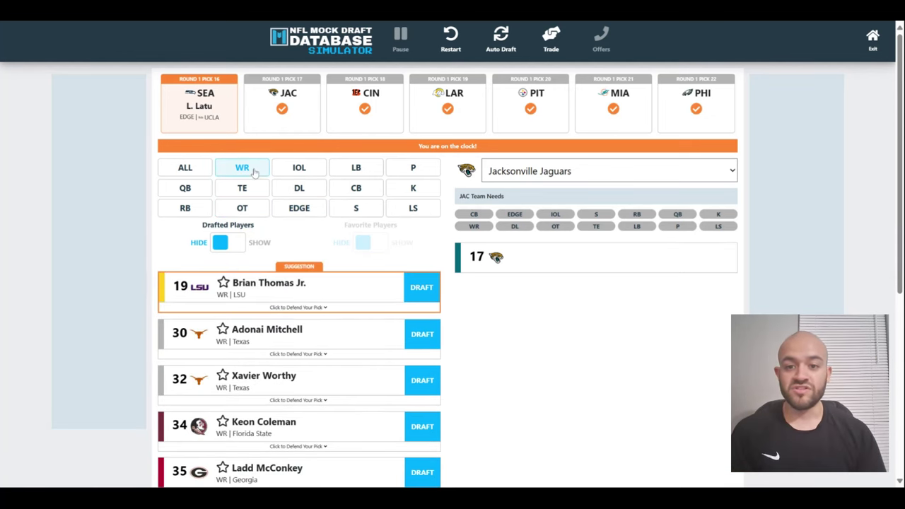
left_click(355, 188)
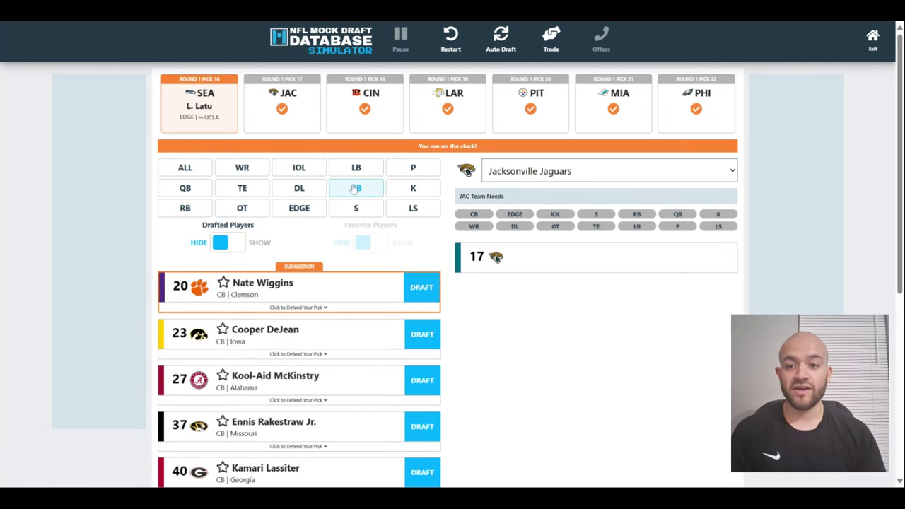
left_click(244, 167)
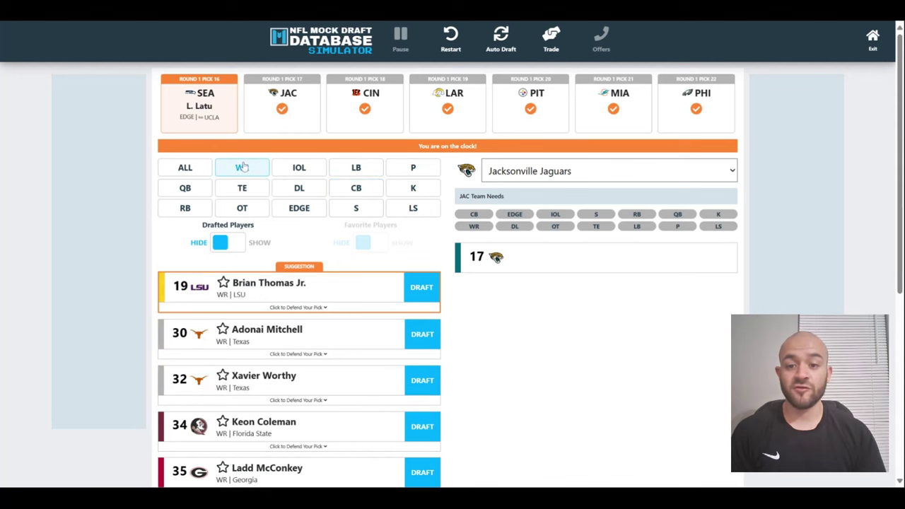
left_click(421, 290)
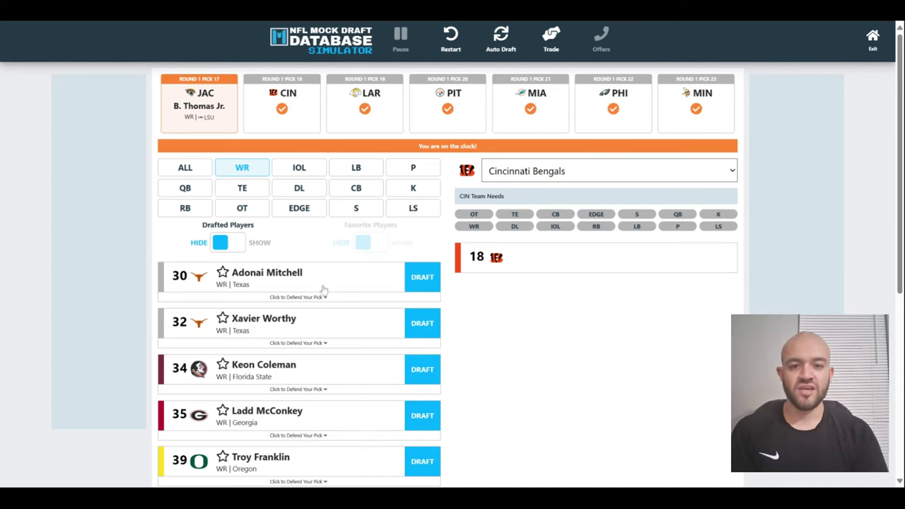
Step: After checking OT, TE and DL prospects, draft Alabama tackle J.C. Latham for Cincinnati at 18
left_click(239, 209)
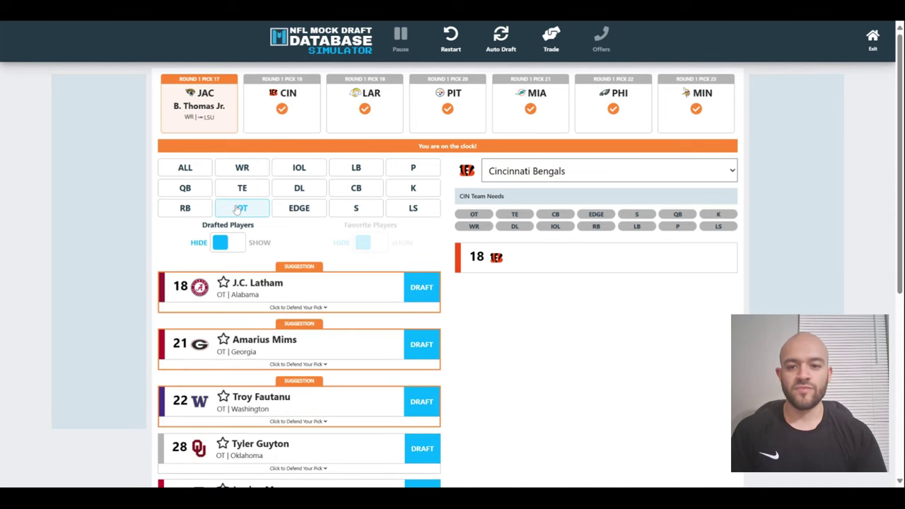
left_click(256, 188)
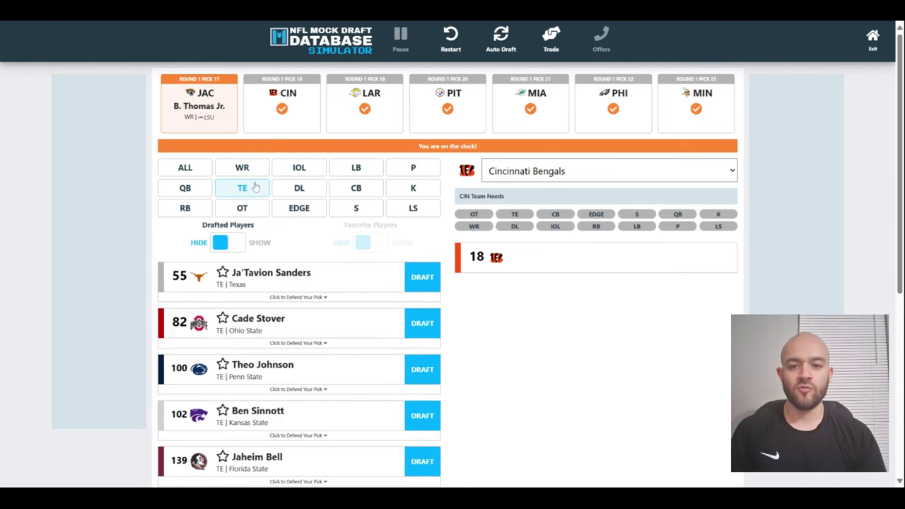
left_click(300, 196)
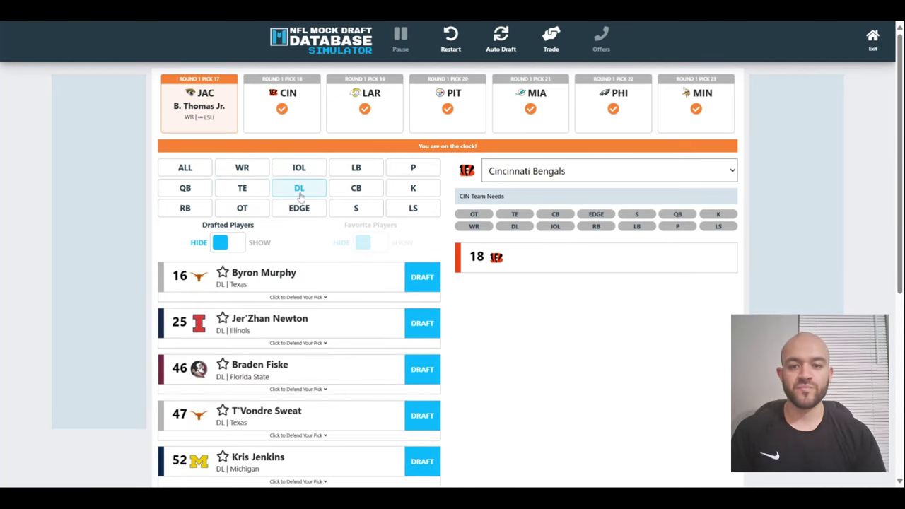
left_click(255, 211)
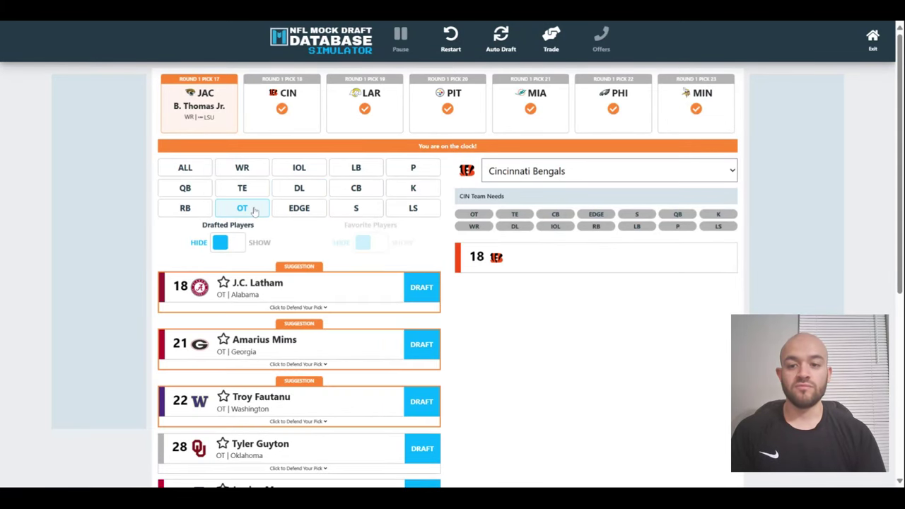
left_click(426, 290)
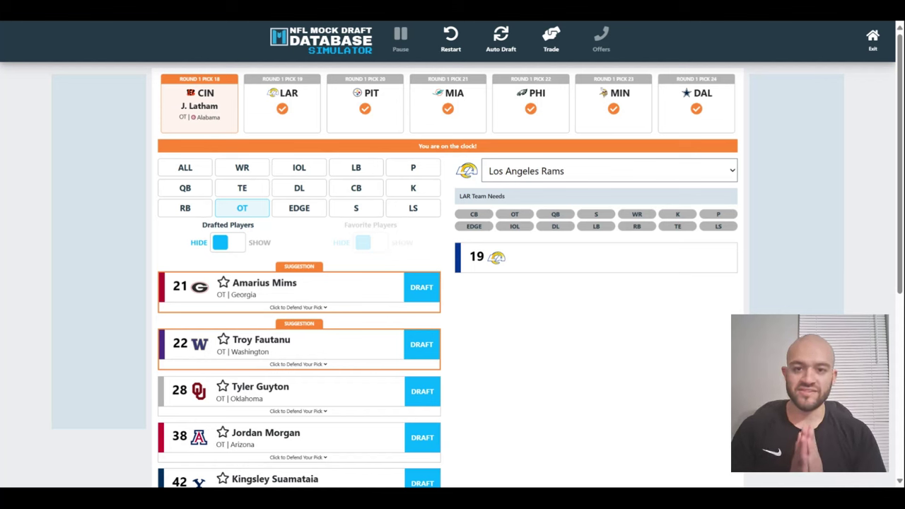
Step: From the DL list, draft Byron Murphy for the Los Angeles Rams at pick 19
left_click(291, 193)
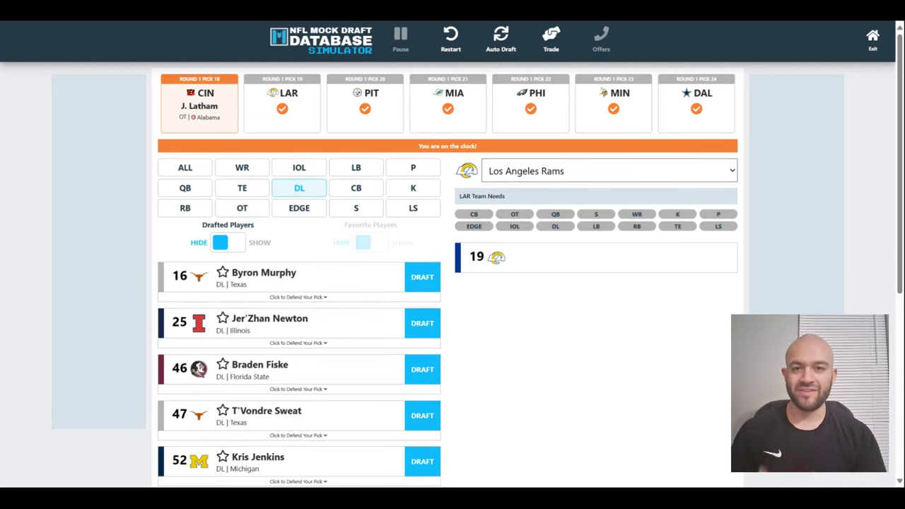
left_click(427, 281)
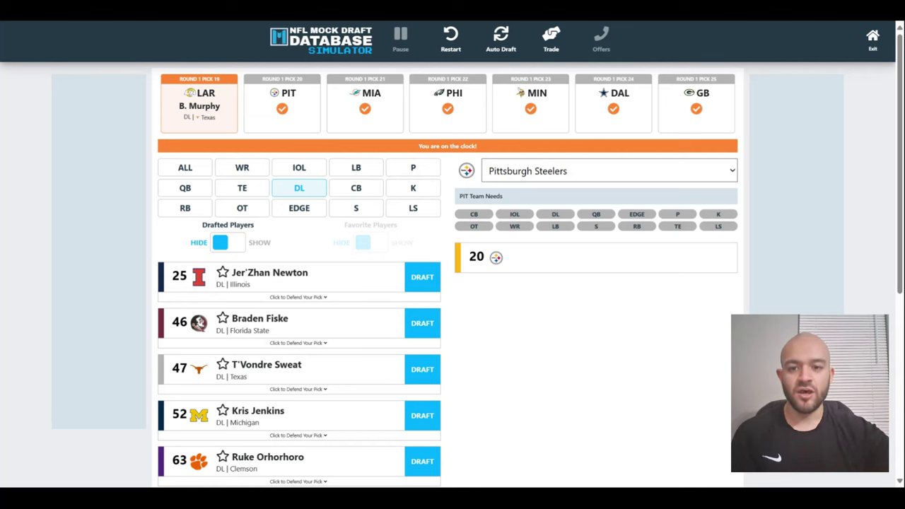
Step: From the CB list, draft Clemson's Nate Wiggins for the Steelers at pick 20
left_click(350, 195)
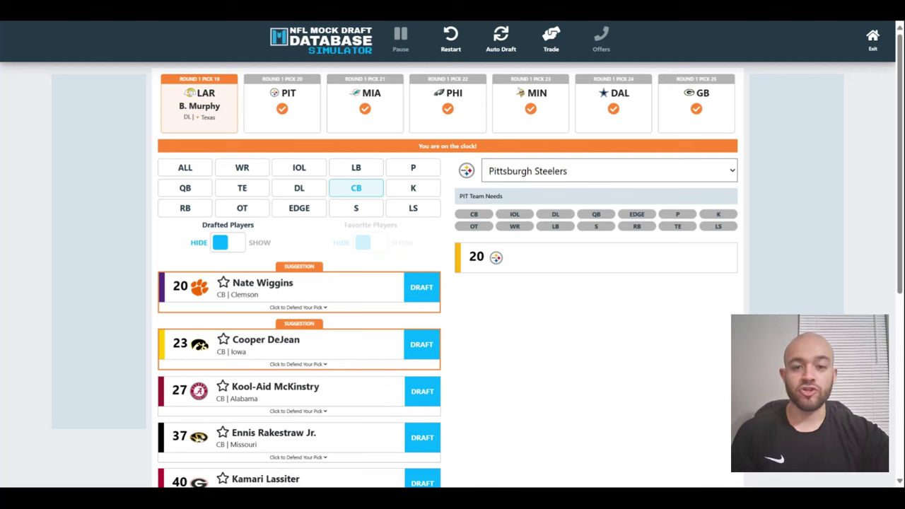
left_click(421, 288)
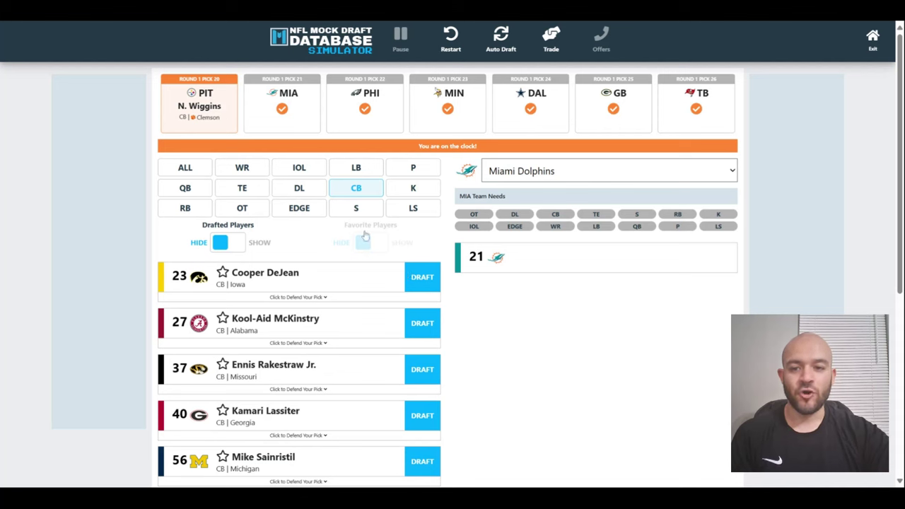
Step: Compare IOL and OT prospects, then draft Georgia OT Amarius Mims for Miami at pick 21
left_click(313, 171)
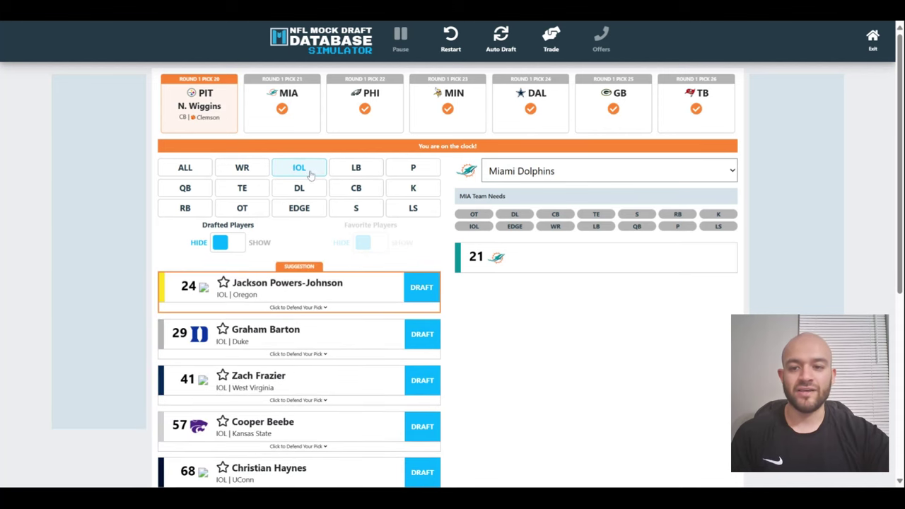
left_click(248, 215)
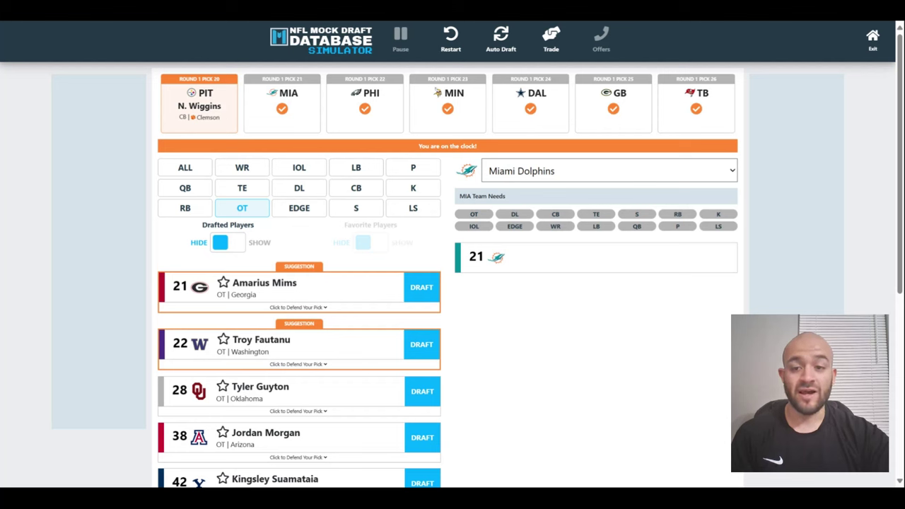
left_click(300, 165)
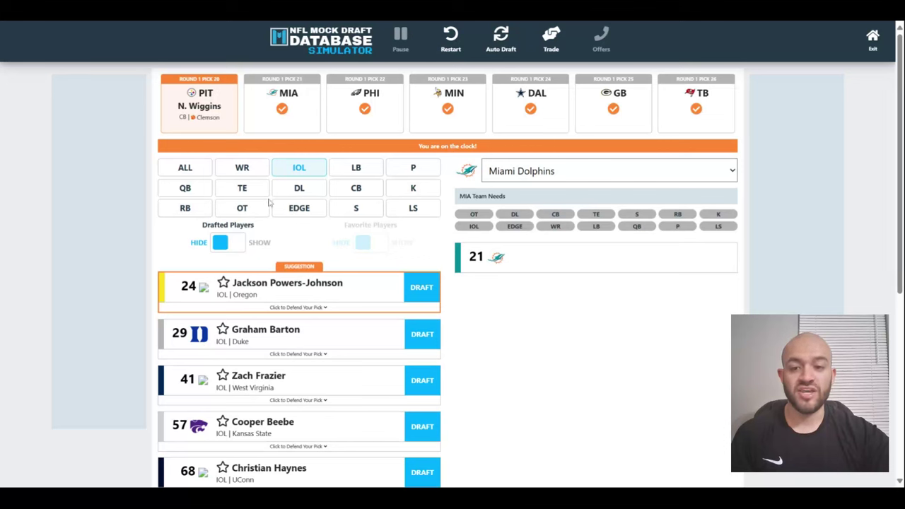
left_click(242, 213)
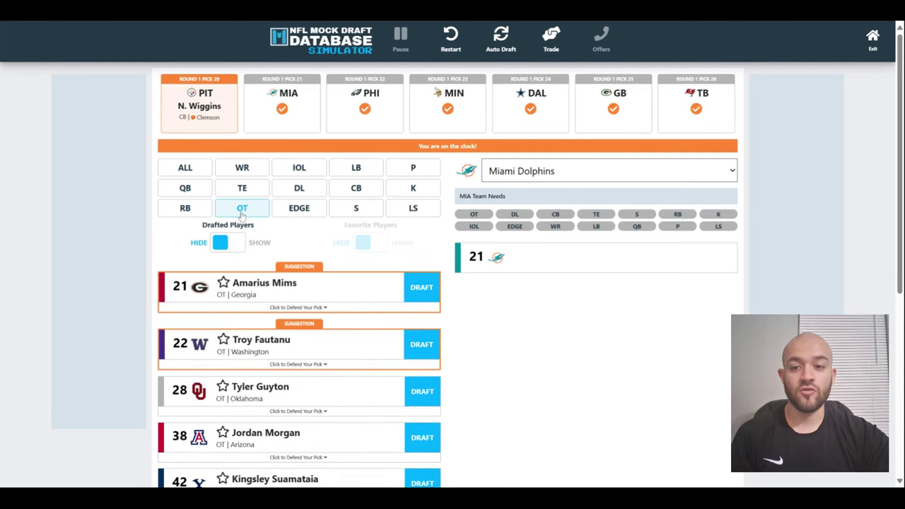
left_click(294, 170)
left_click(241, 212)
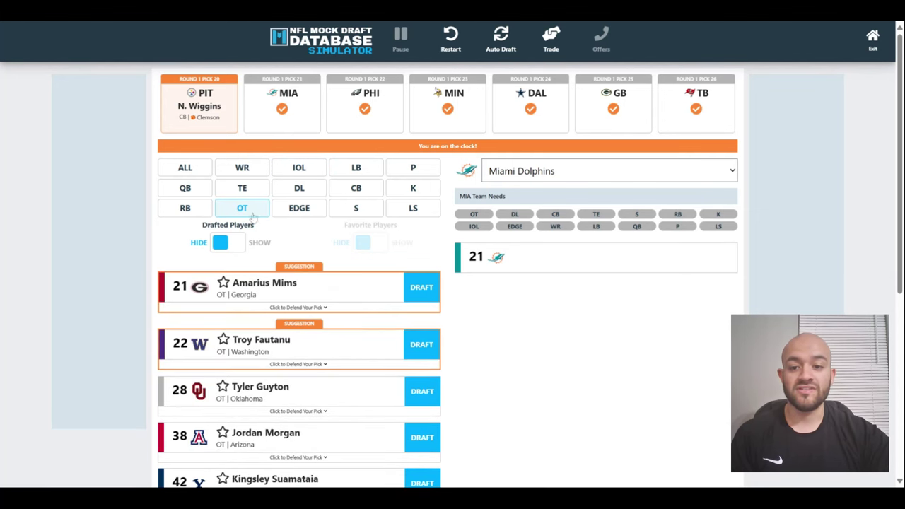
left_click(424, 292)
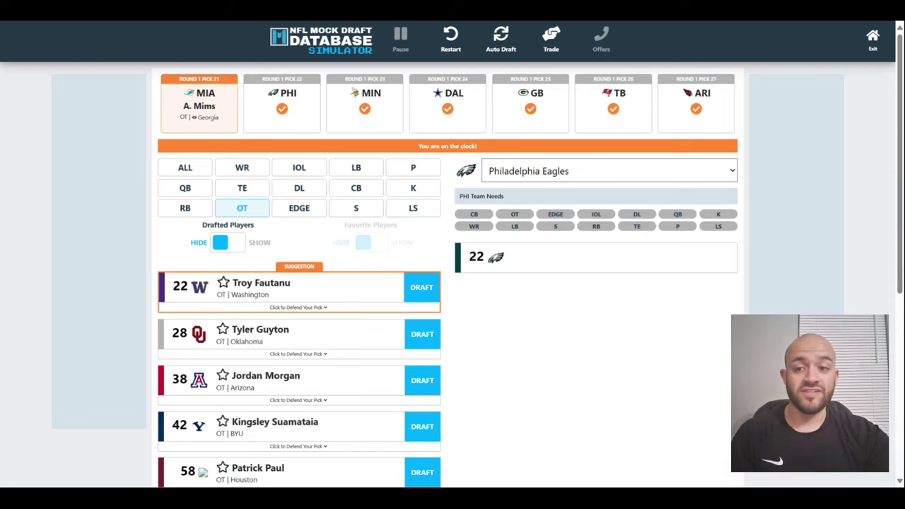
Step: Compare IOL, WR and CB prospects, then draft Iowa CB Cooper DeJean for Philadelphia at 22
left_click(301, 167)
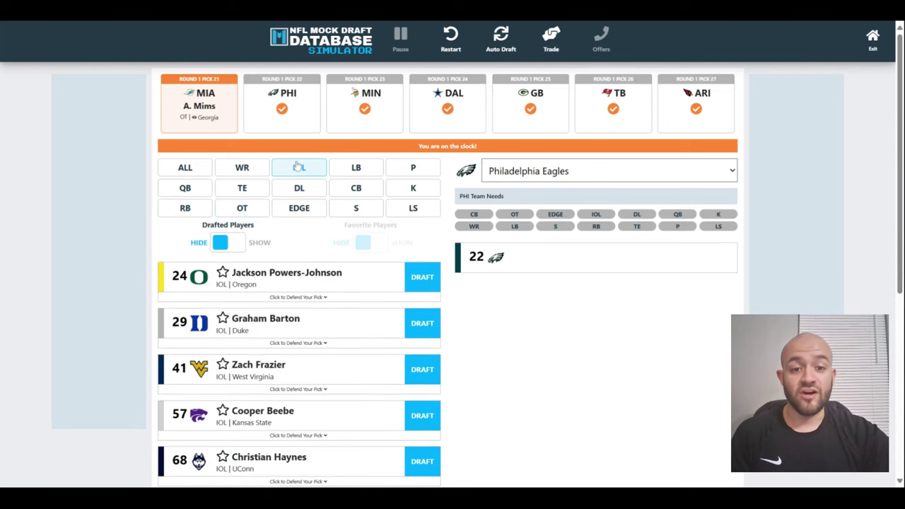
left_click(354, 196)
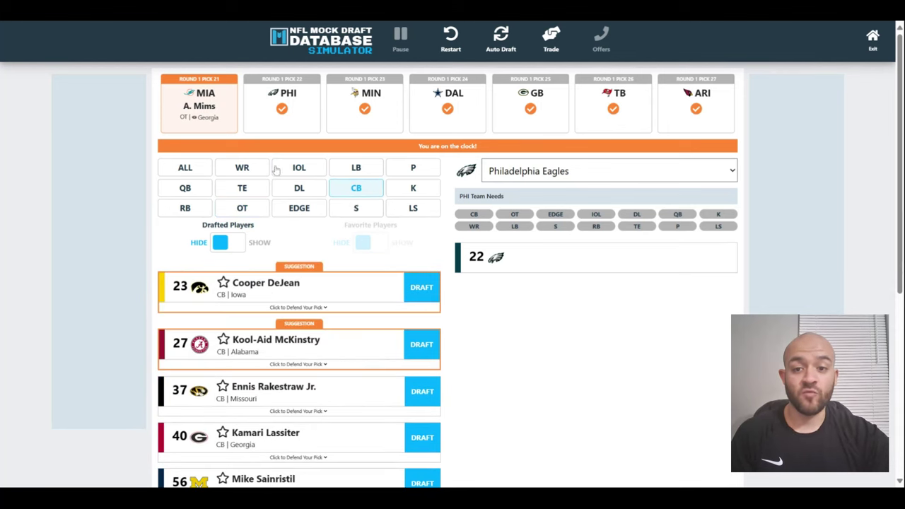
left_click(252, 169)
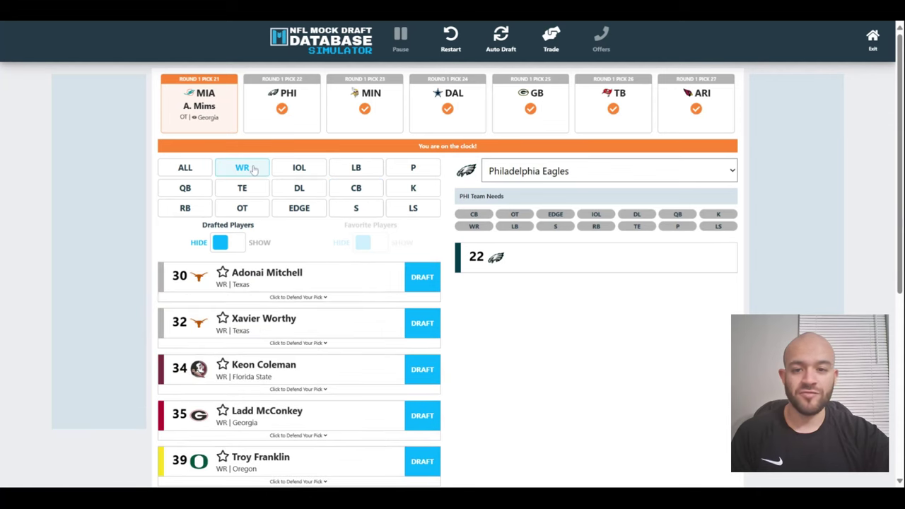
left_click(356, 196)
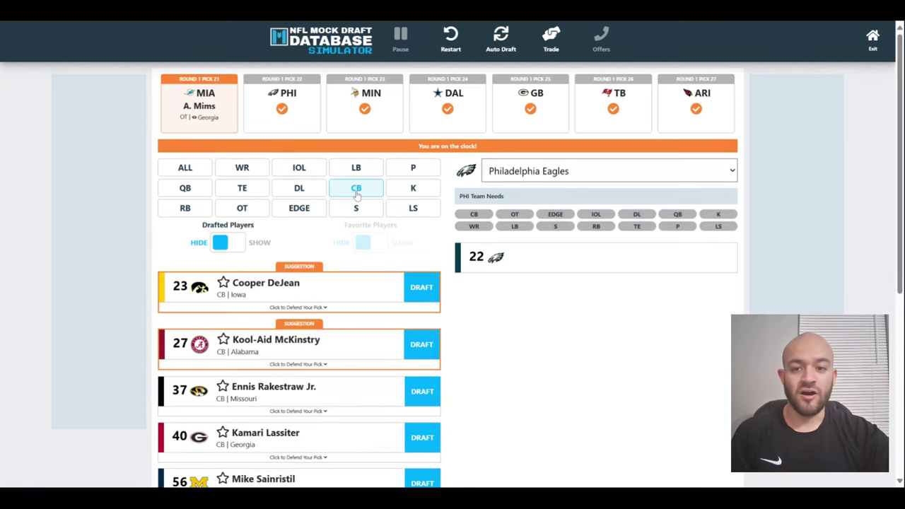
left_click(300, 171)
left_click(351, 192)
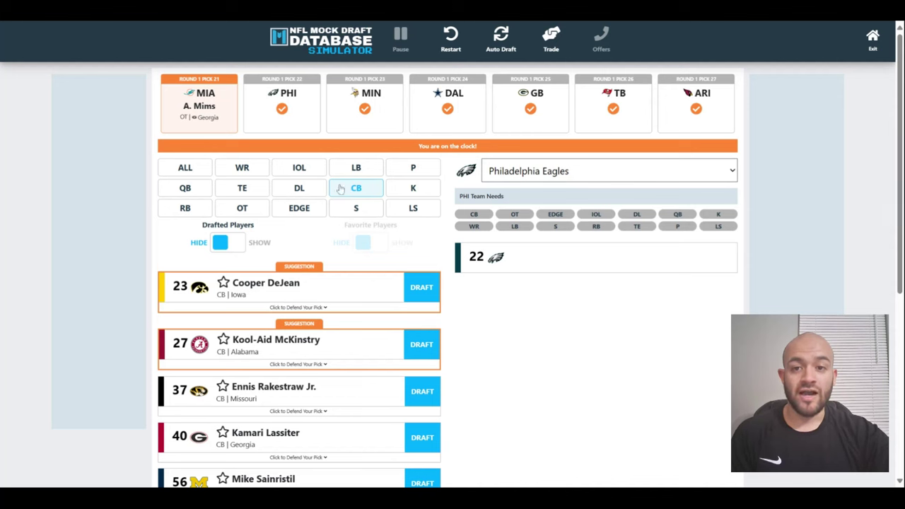
left_click(299, 169)
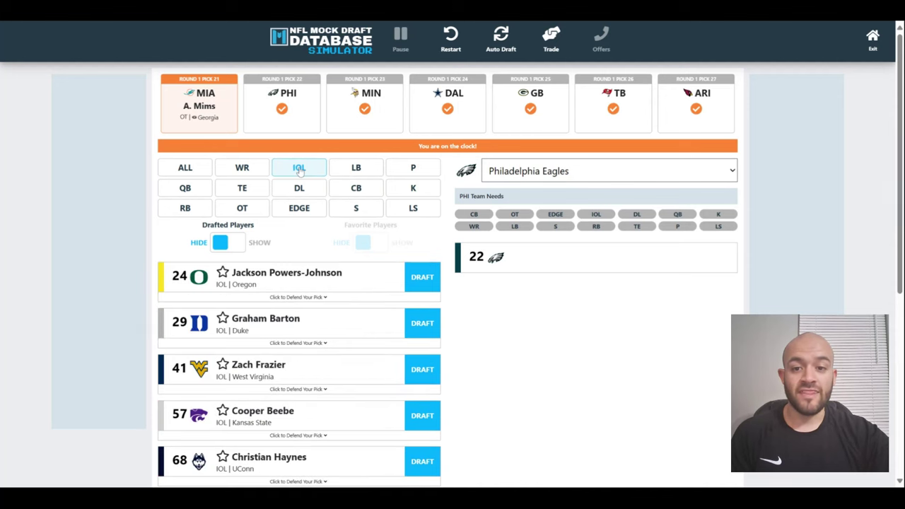
left_click(345, 195)
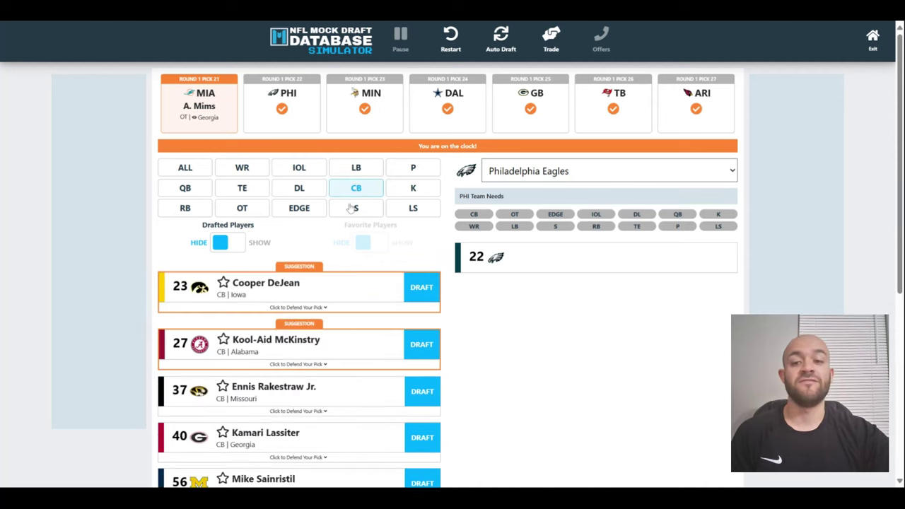
left_click(427, 289)
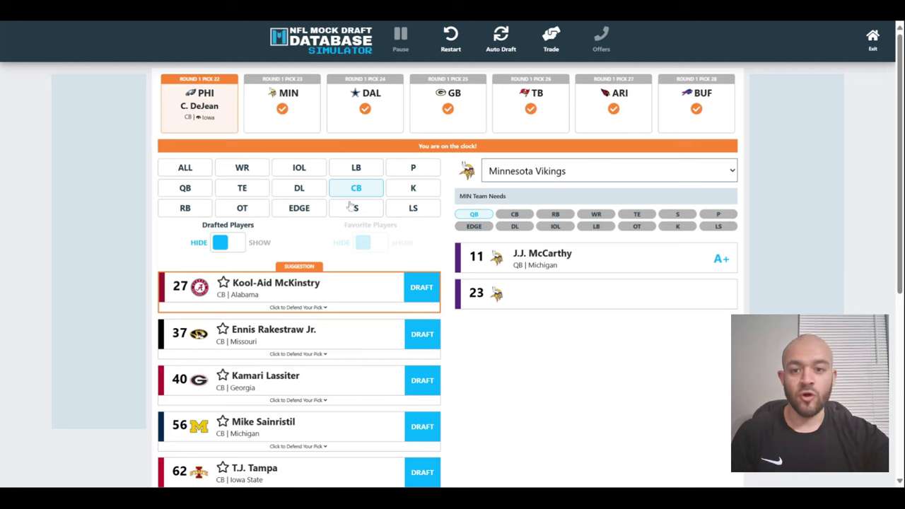
Step: Browse the EDGE, DL, IOL and CB lists for Minnesota, ending on the DL prospects
left_click(306, 204)
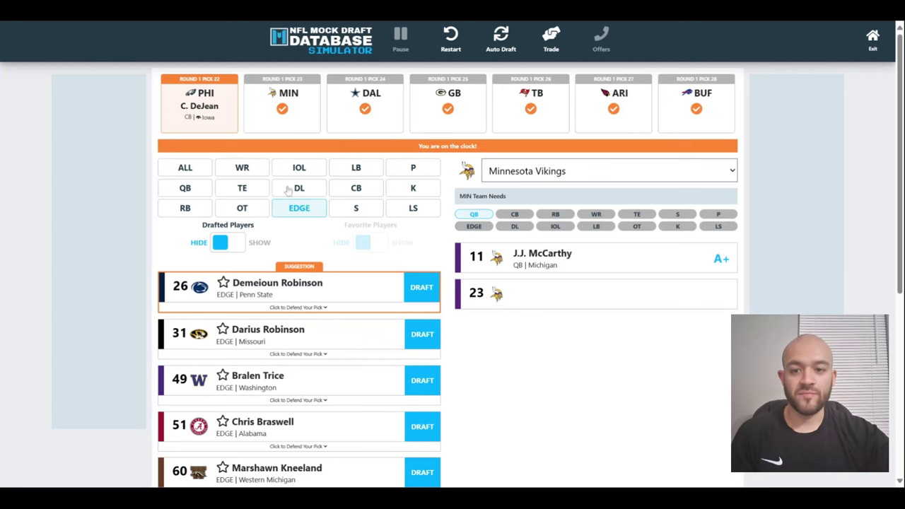
left_click(289, 190)
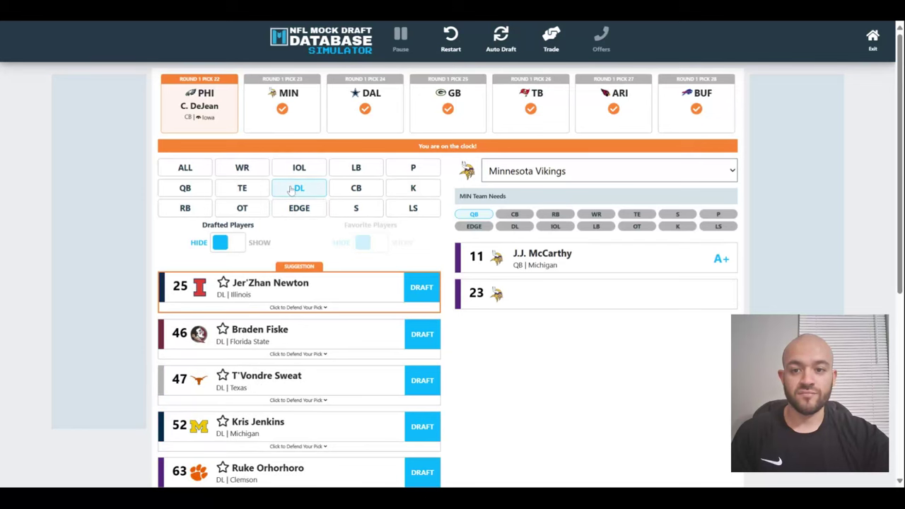
left_click(299, 166)
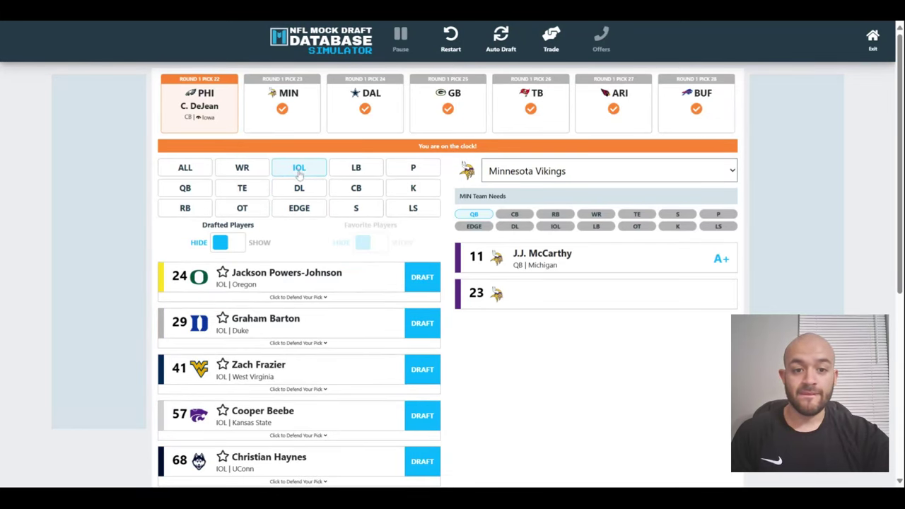
left_click(351, 190)
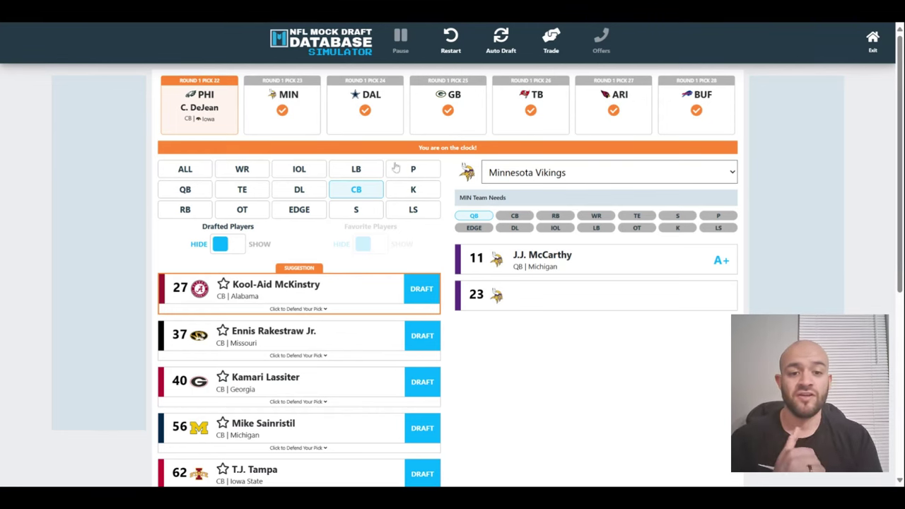
left_click(299, 193)
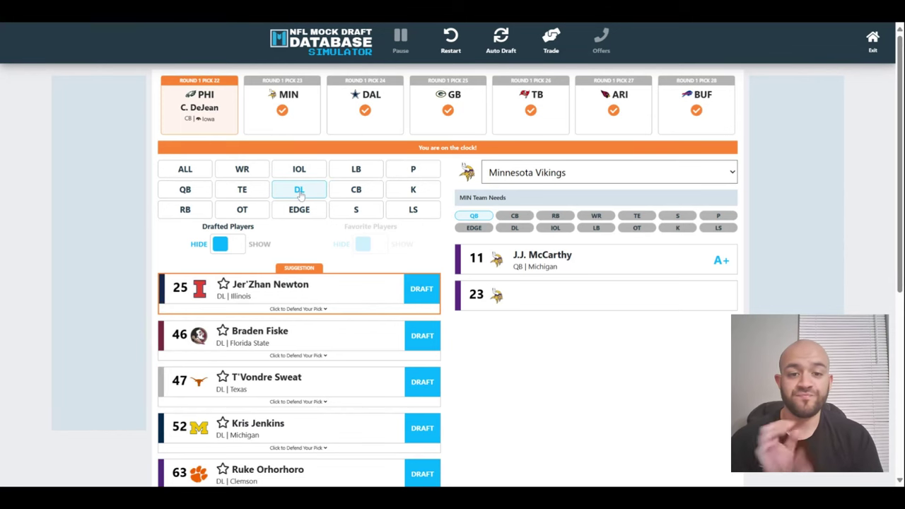
left_click(291, 210)
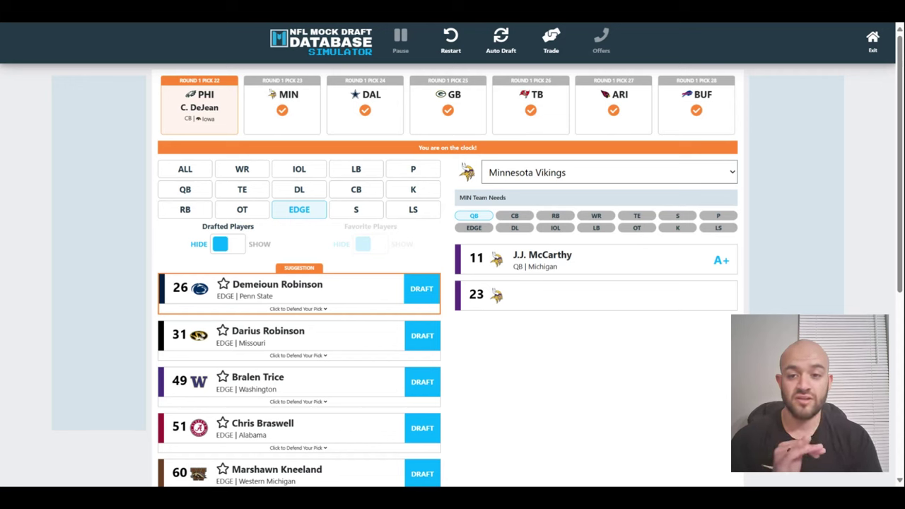
left_click(302, 193)
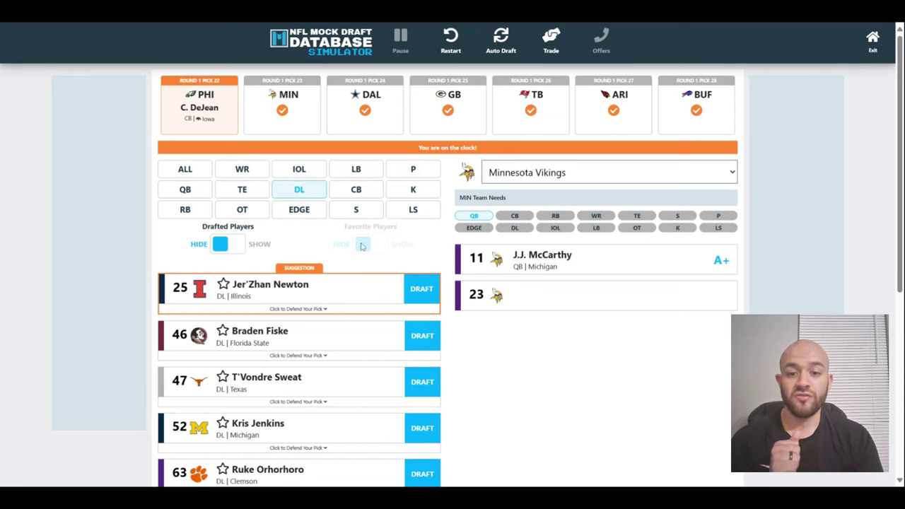
Step: Draft DL Jer'Zhan Newton for Minnesota at 23 and OT Troy Fautanu for Dallas at 24
left_click(422, 290)
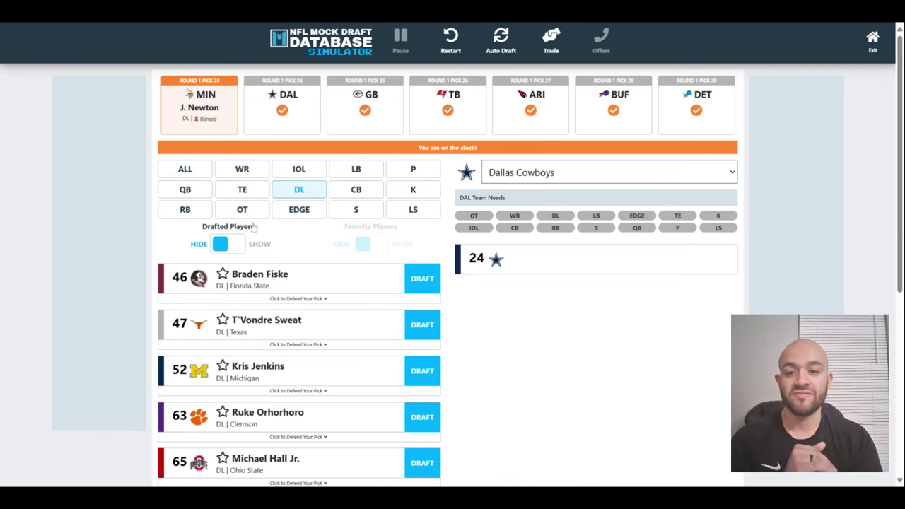
left_click(233, 211)
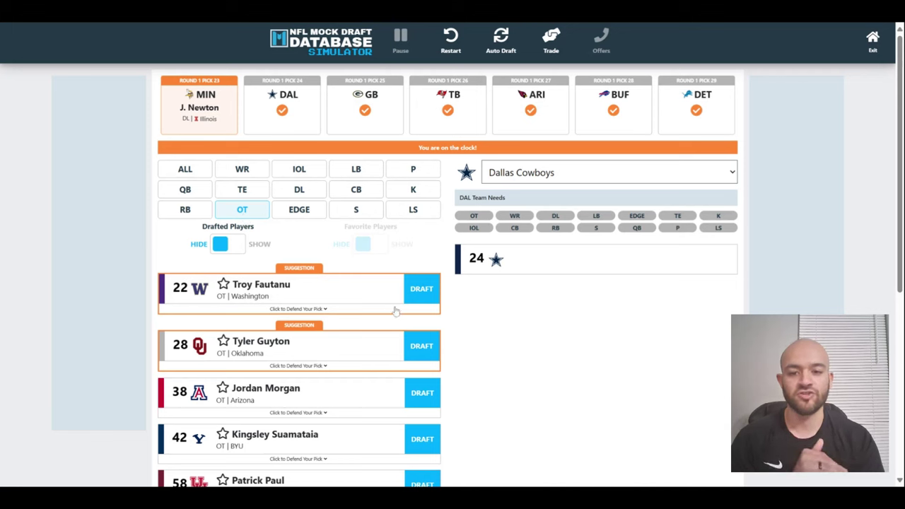
left_click(429, 297)
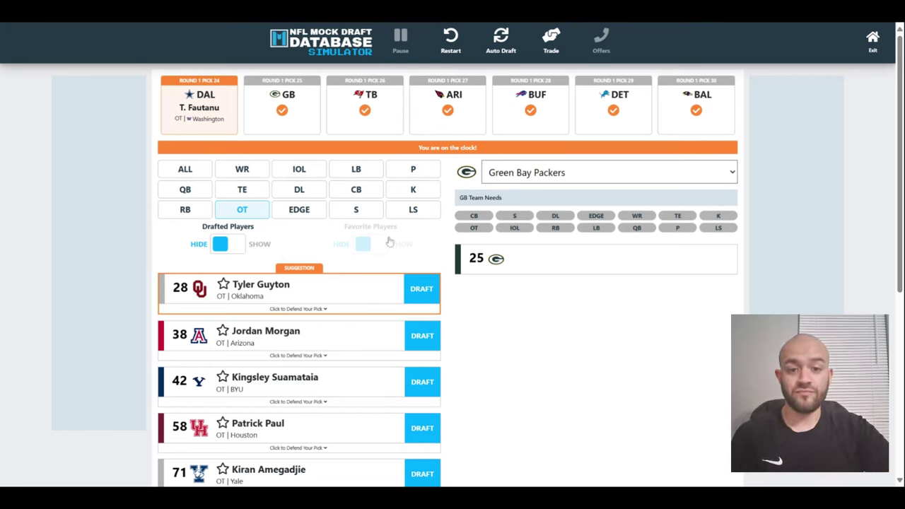
Step: Browse the CB, OT, S, DL, EDGE and LB lists for Green Bay, ending on IOL
left_click(360, 191)
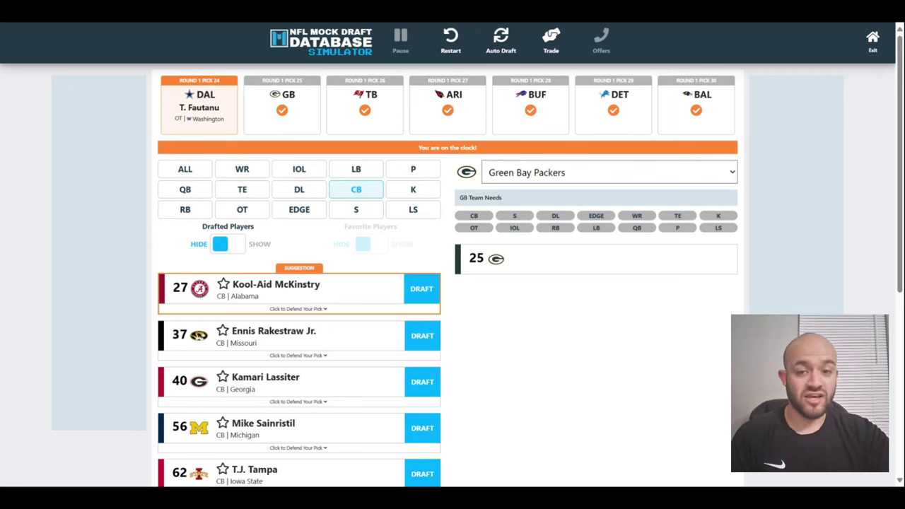
left_click(242, 212)
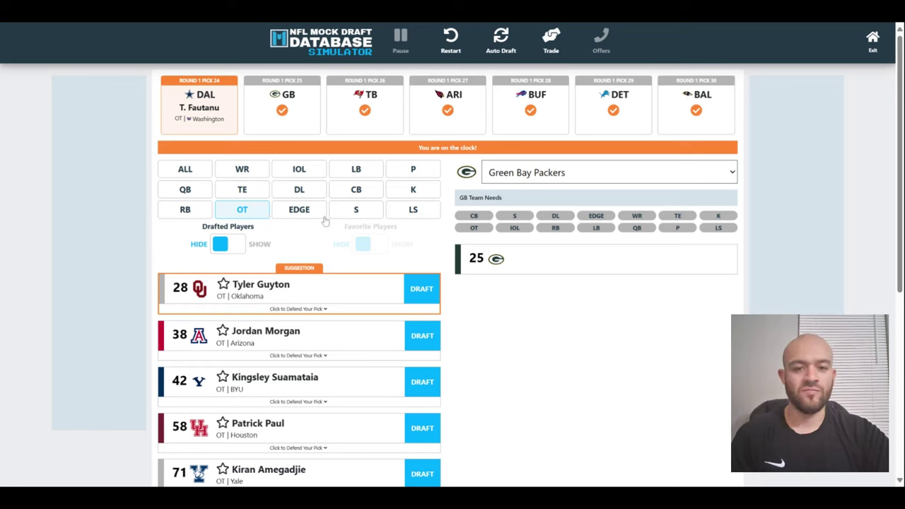
left_click(355, 212)
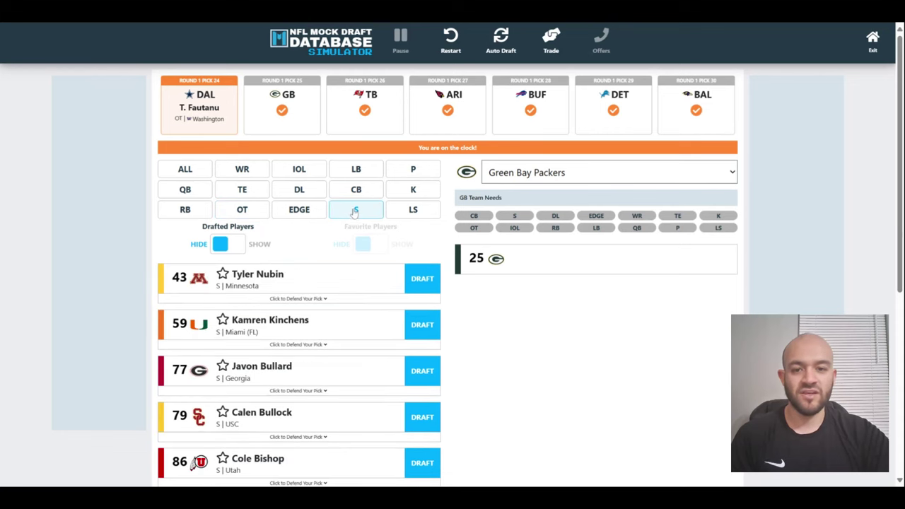
left_click(315, 194)
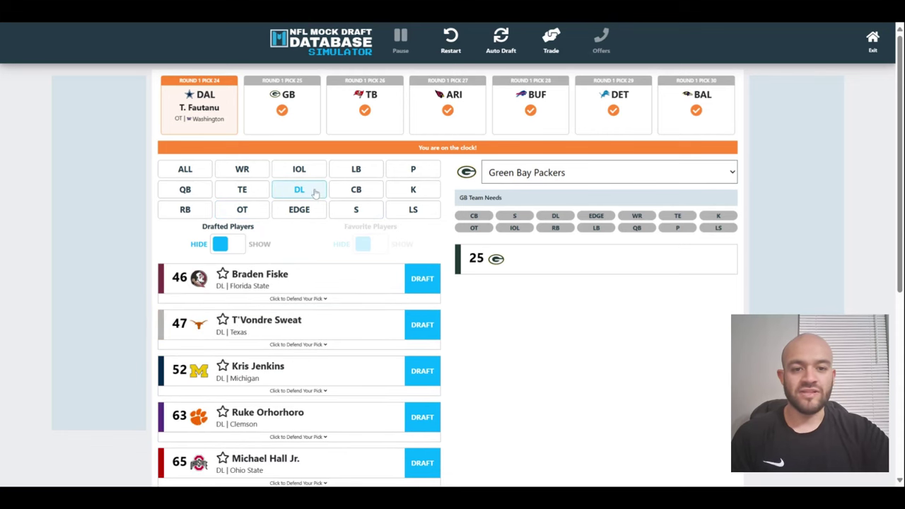
left_click(282, 211)
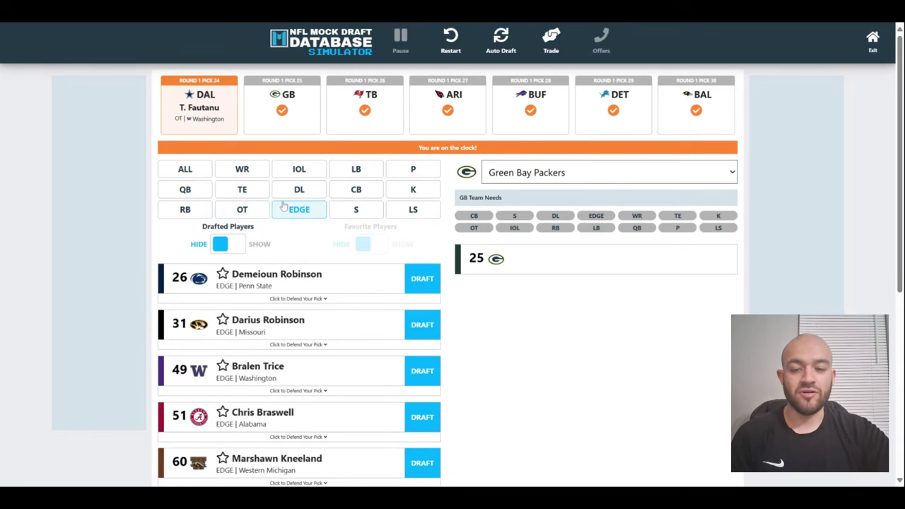
left_click(301, 170)
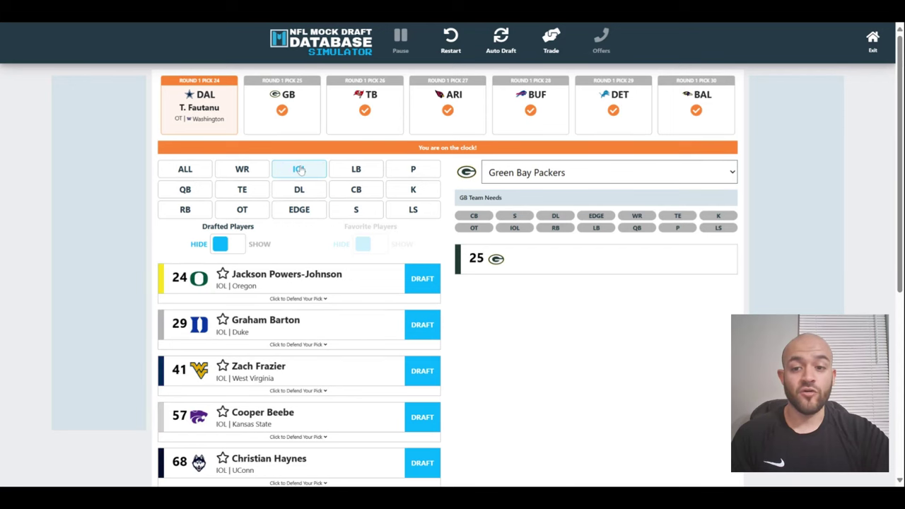
left_click(300, 213)
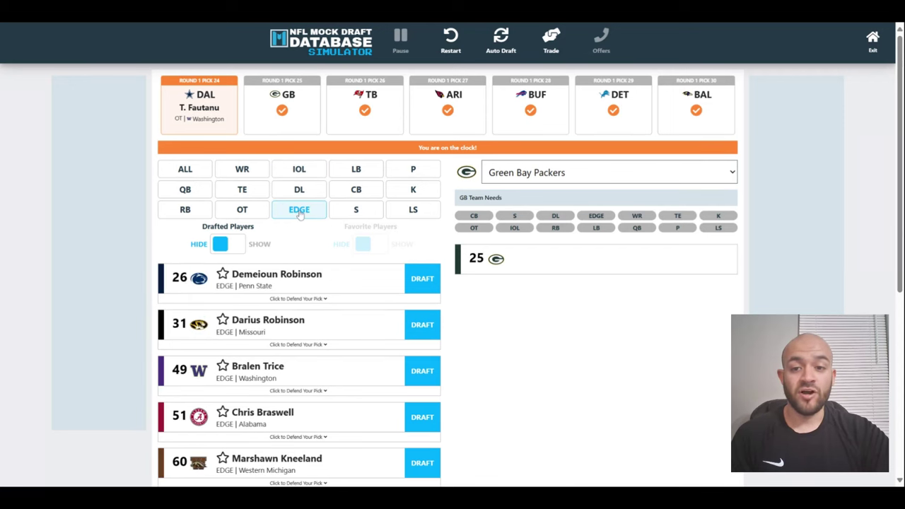
left_click(307, 167)
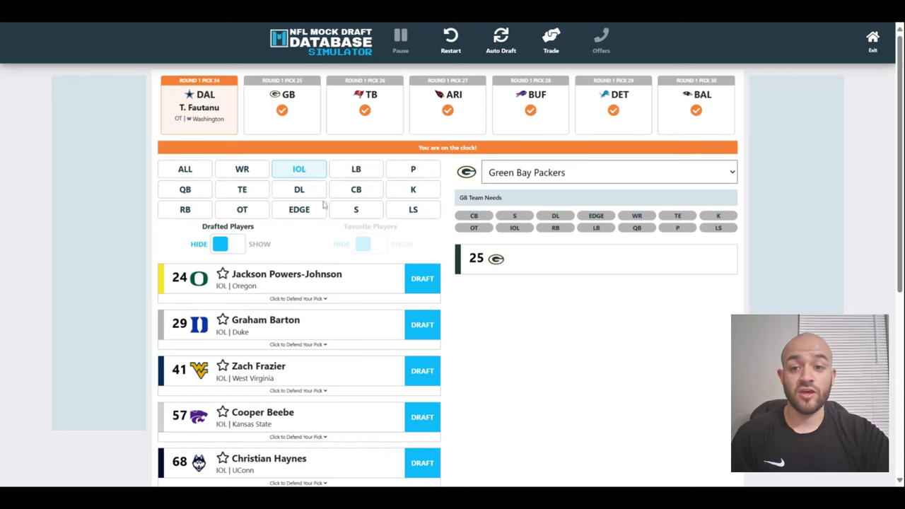
left_click(359, 173)
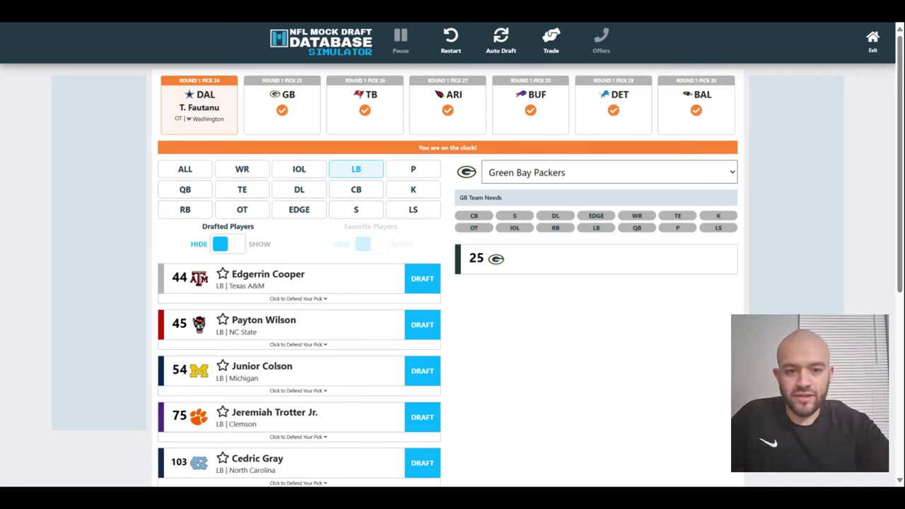
left_click(304, 178)
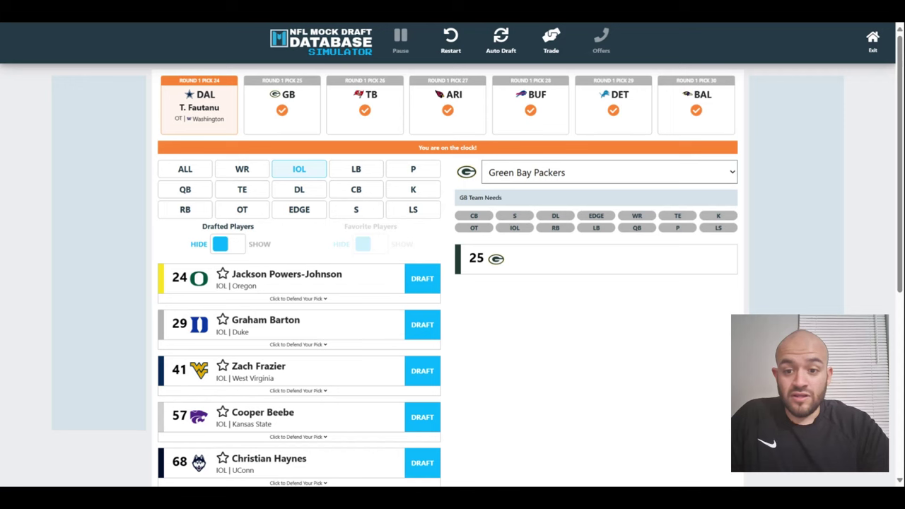
Step: Browse the EDGE, DL, LB, IOL, CB and S prospect lists for Green Bay's pick 25
left_click(304, 212)
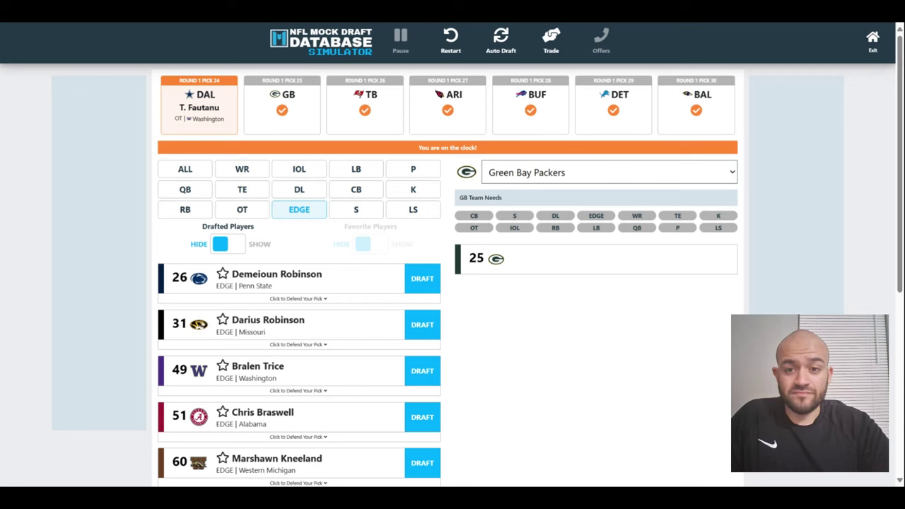
left_click(301, 192)
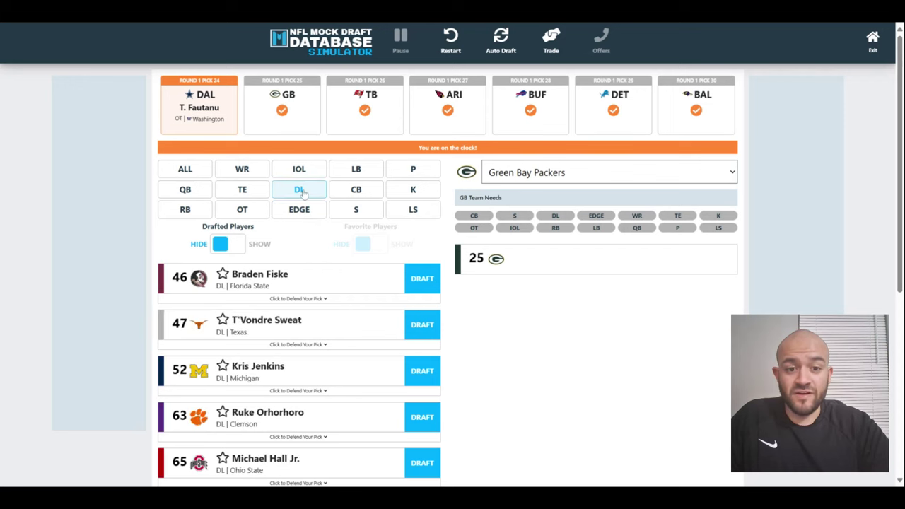
left_click(358, 170)
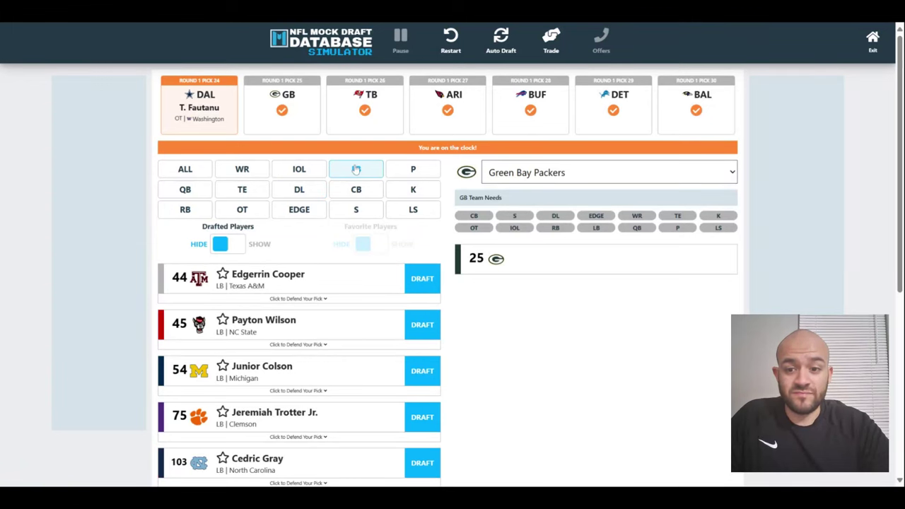
left_click(298, 205)
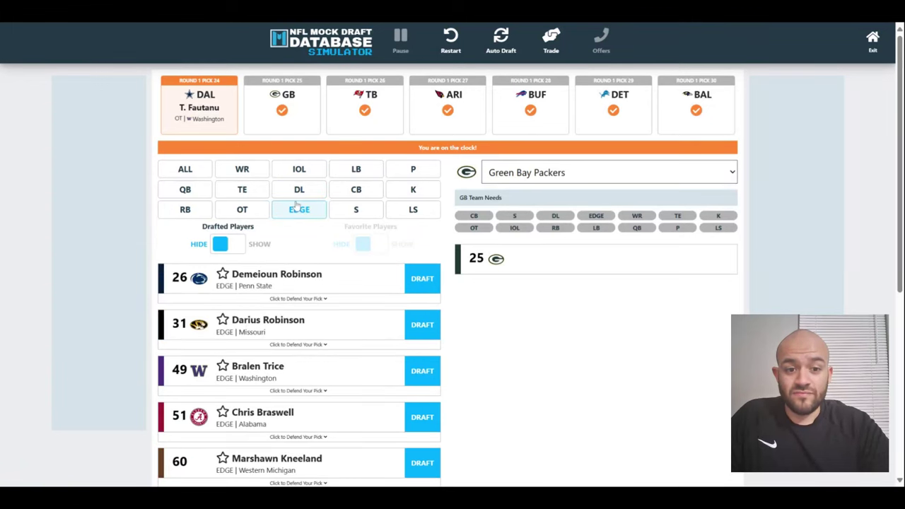
left_click(299, 193)
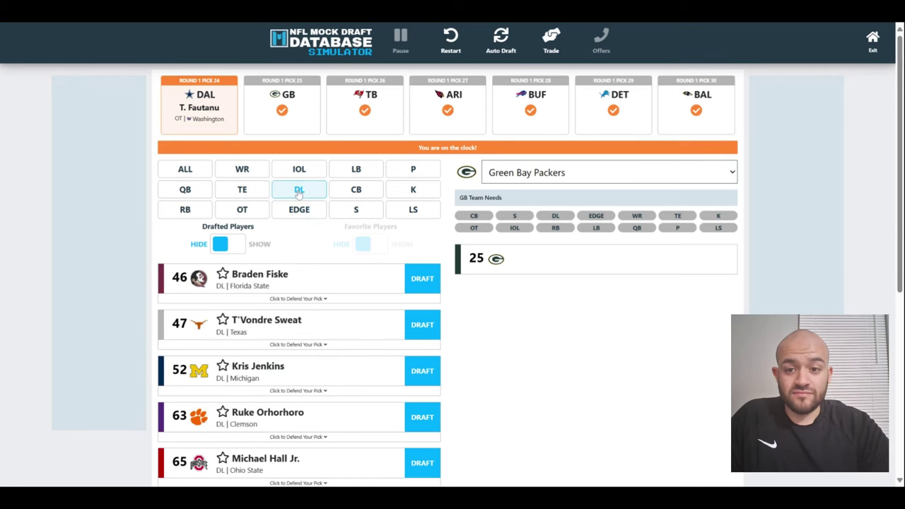
left_click(300, 169)
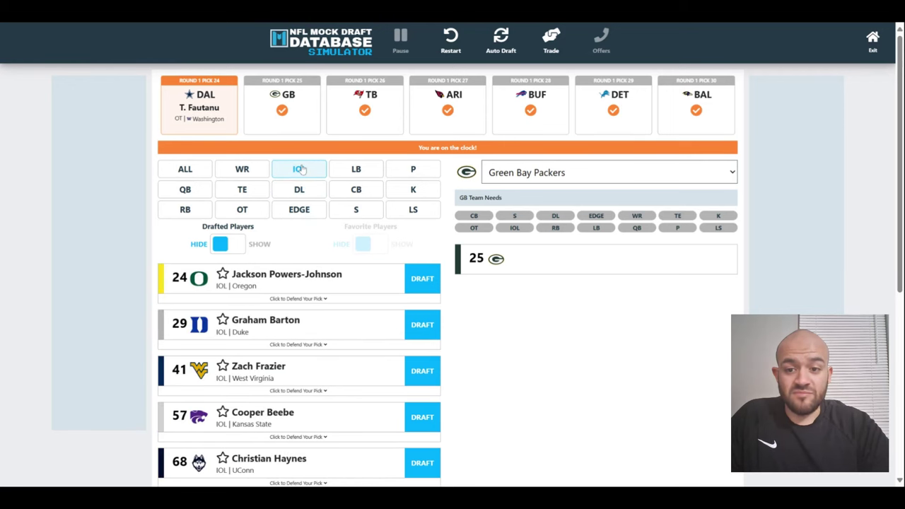
left_click(289, 218)
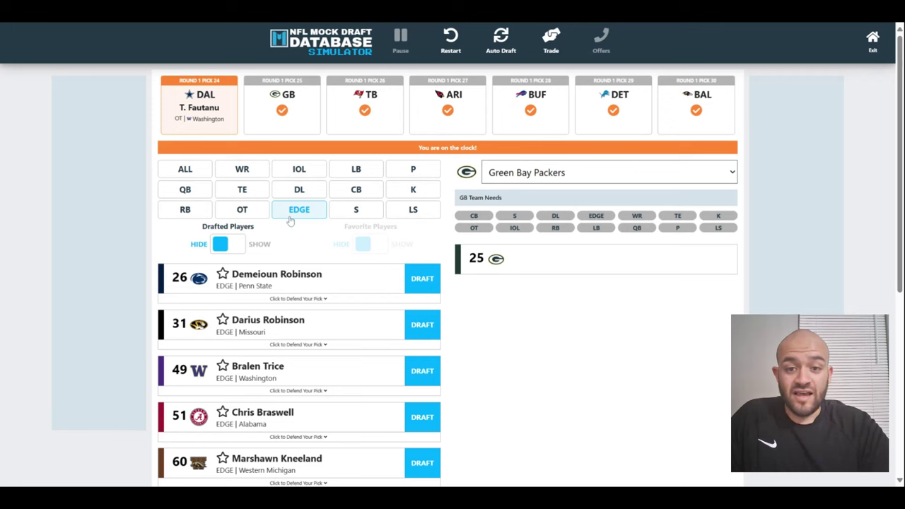
left_click(353, 196)
left_click(354, 211)
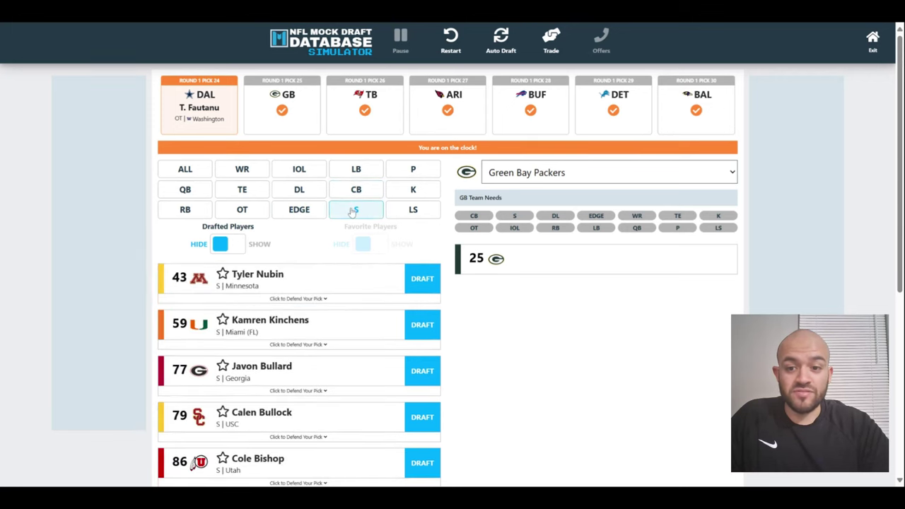
left_click(315, 173)
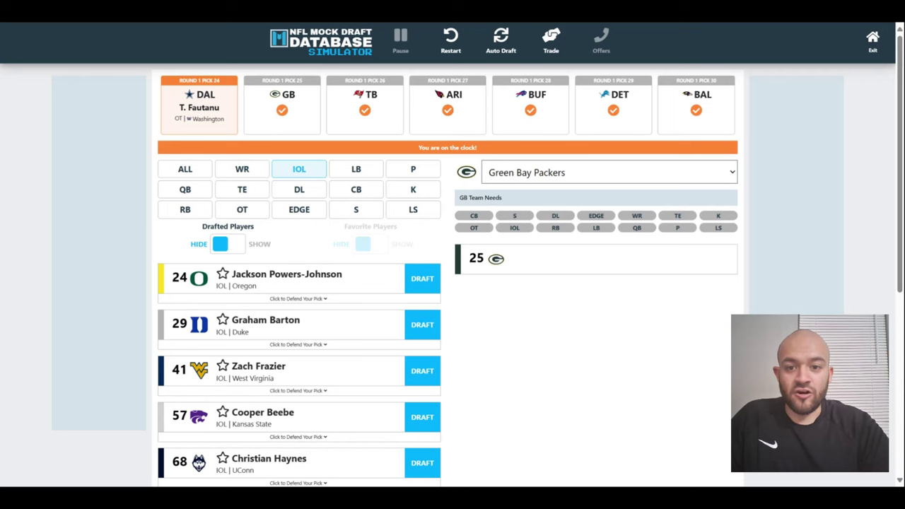
Step: Recheck the LB, CB, S, DL and EDGE lists, then draft Oregon IOL Jackson Powers-Johnson at 25
left_click(347, 177)
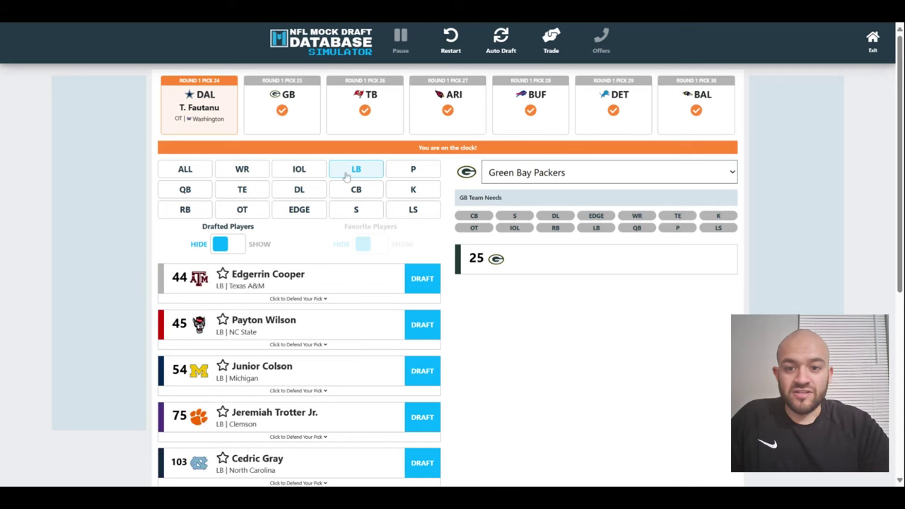
left_click(347, 195)
left_click(349, 213)
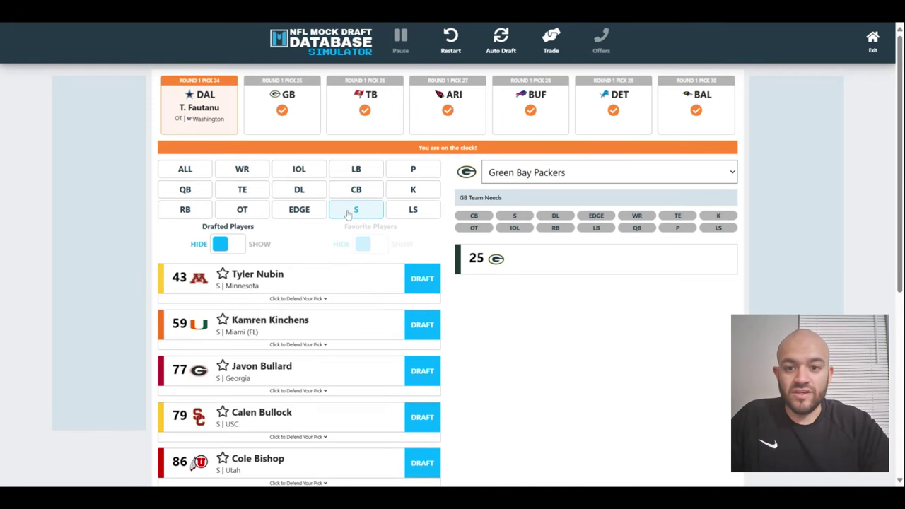
left_click(299, 192)
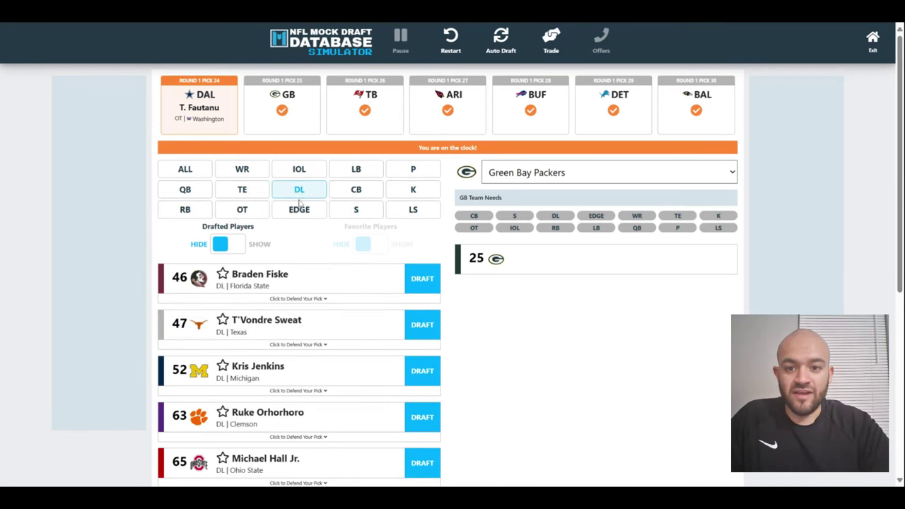
left_click(301, 212)
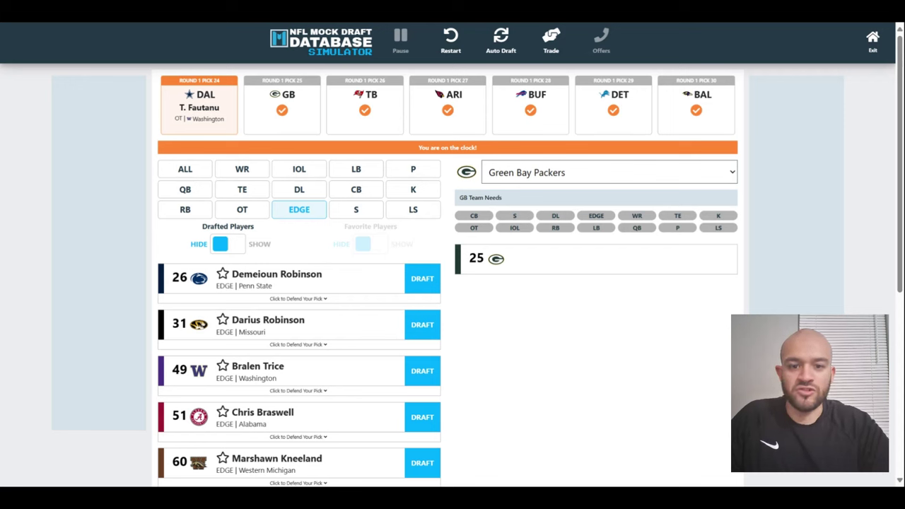
left_click(300, 177)
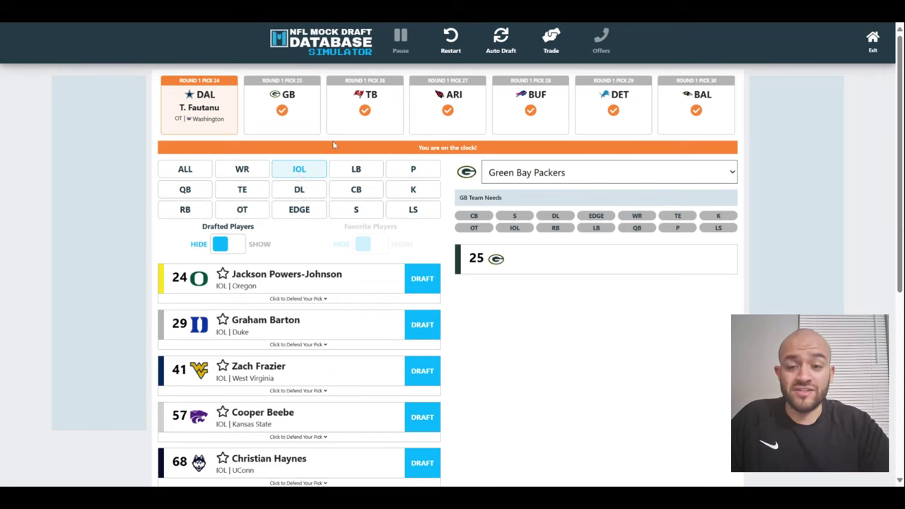
left_click(297, 215)
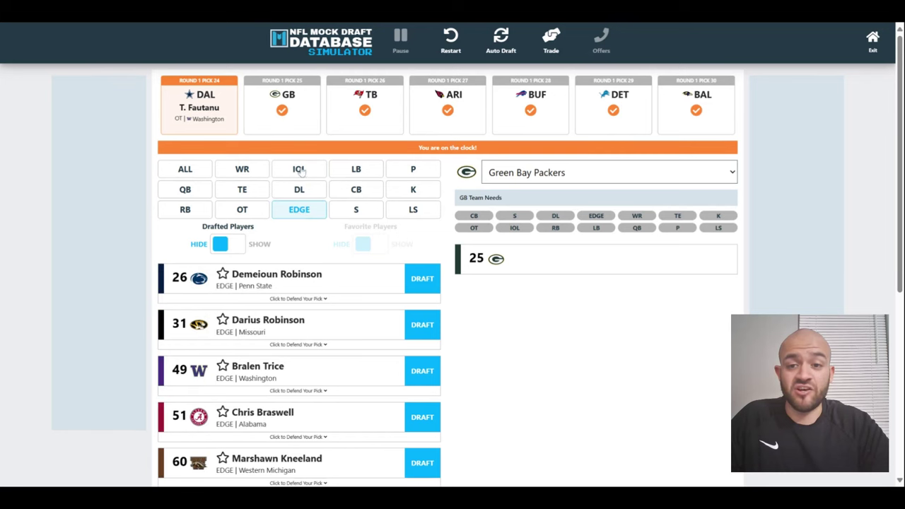
left_click(302, 172)
left_click(299, 215)
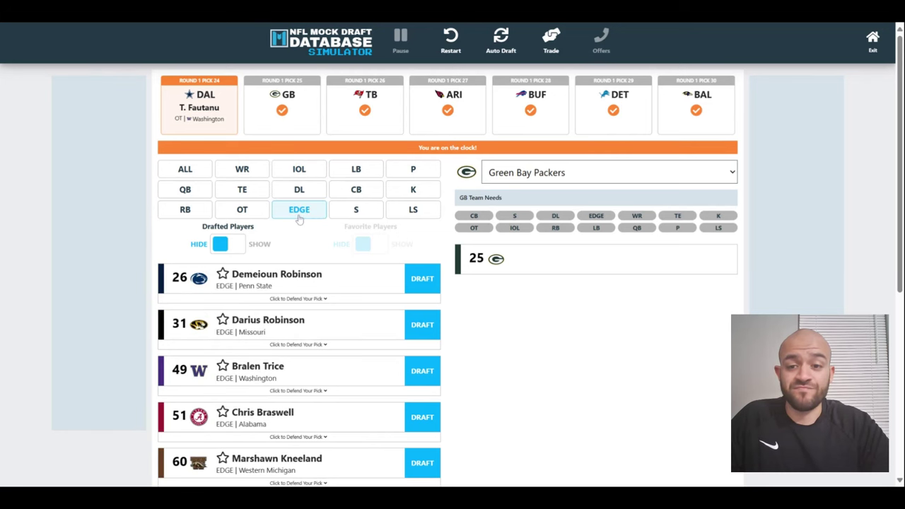
left_click(298, 174)
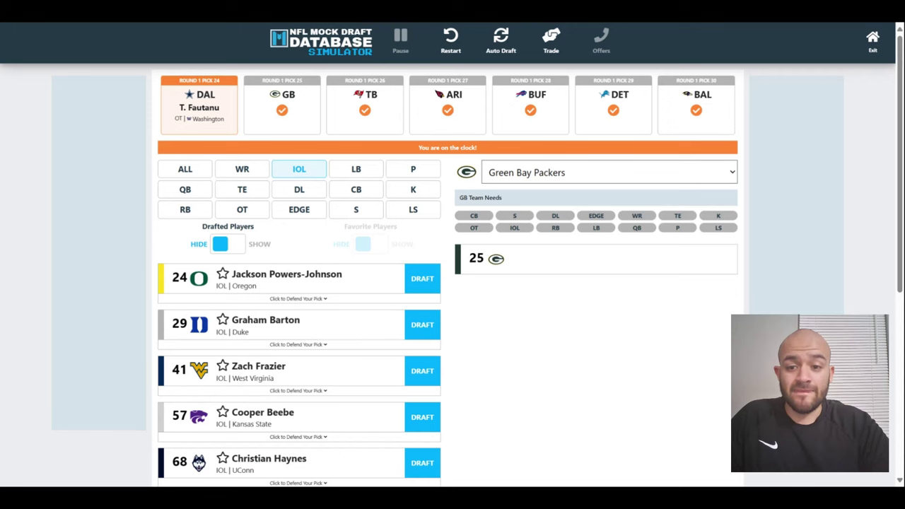
left_click(422, 280)
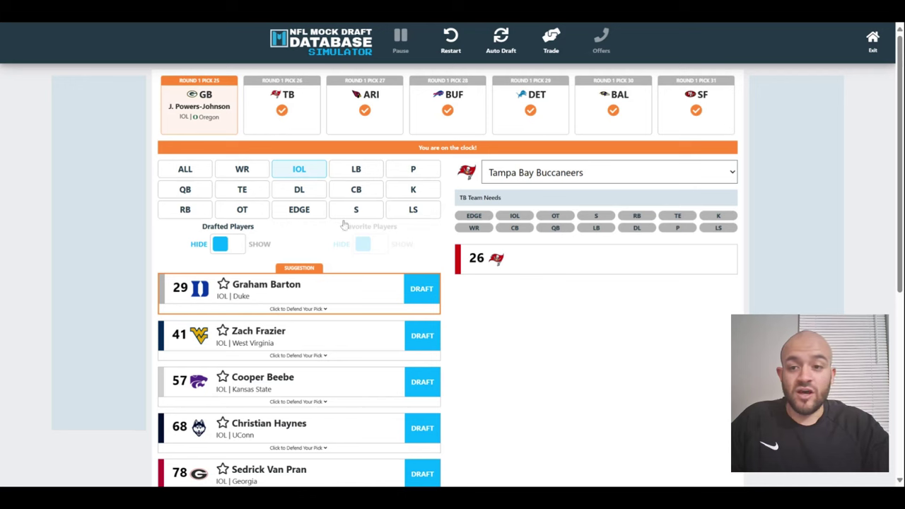
Step: After checking WR and EDGE, draft CB Kool-Aid McKinstry for Tampa Bay at pick 26
left_click(248, 171)
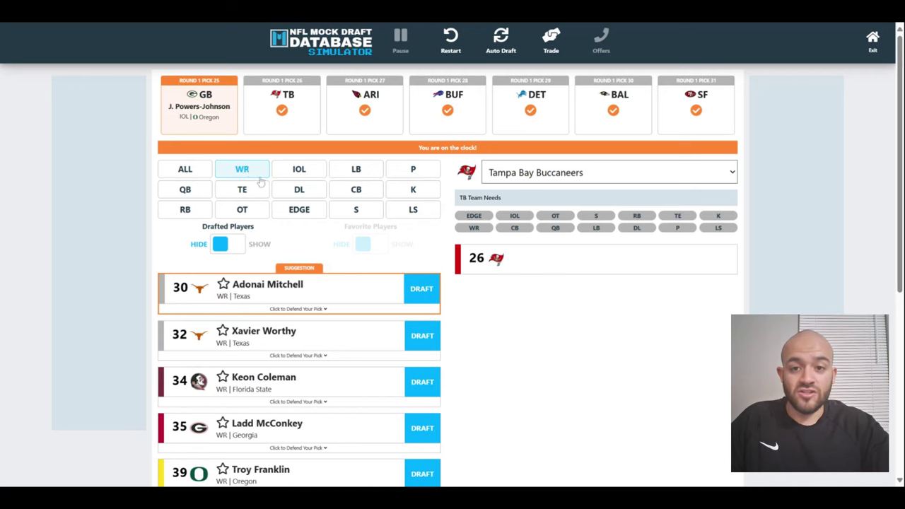
left_click(302, 217)
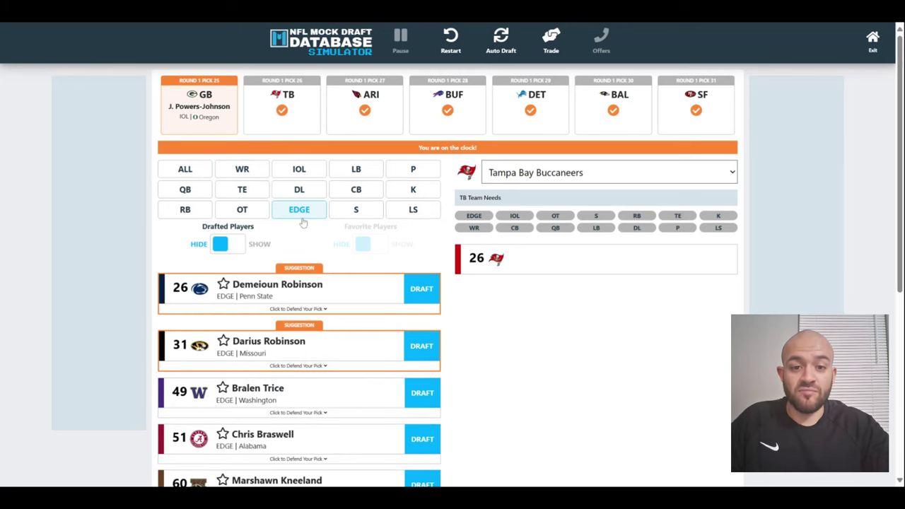
left_click(362, 197)
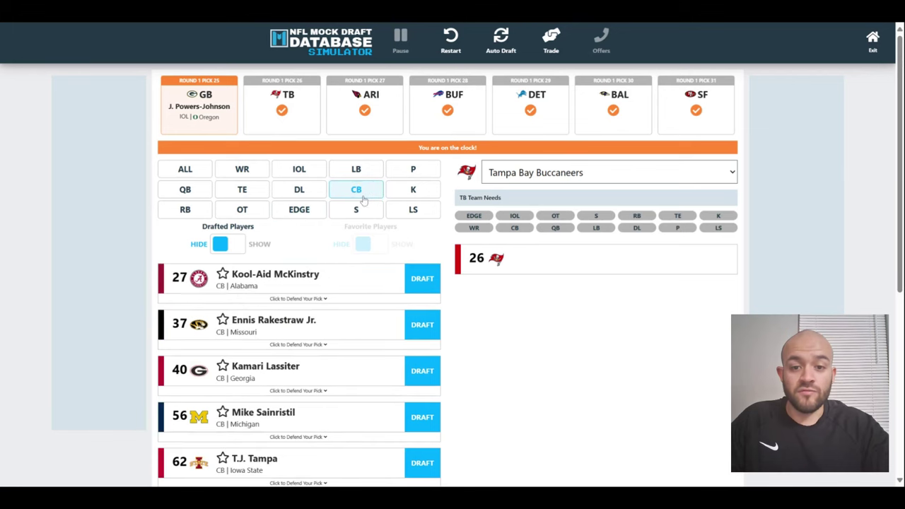
left_click(422, 280)
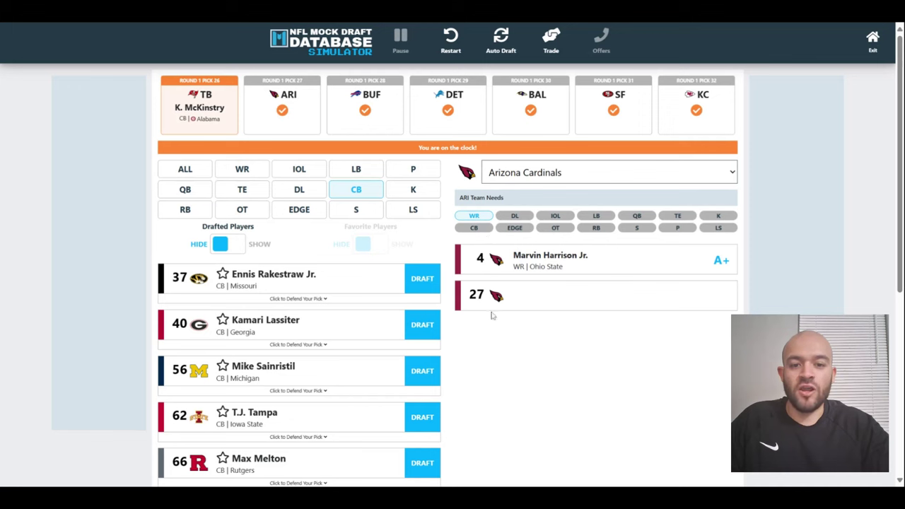
Step: Compare EDGE, DL and CB lists, then draft EDGE Demeioun Robinson for Arizona at pick 27
left_click(303, 209)
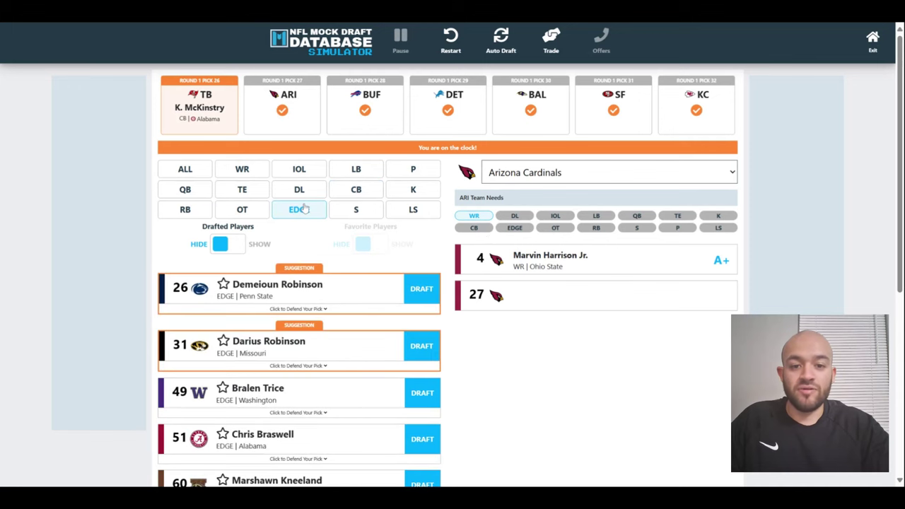
left_click(304, 190)
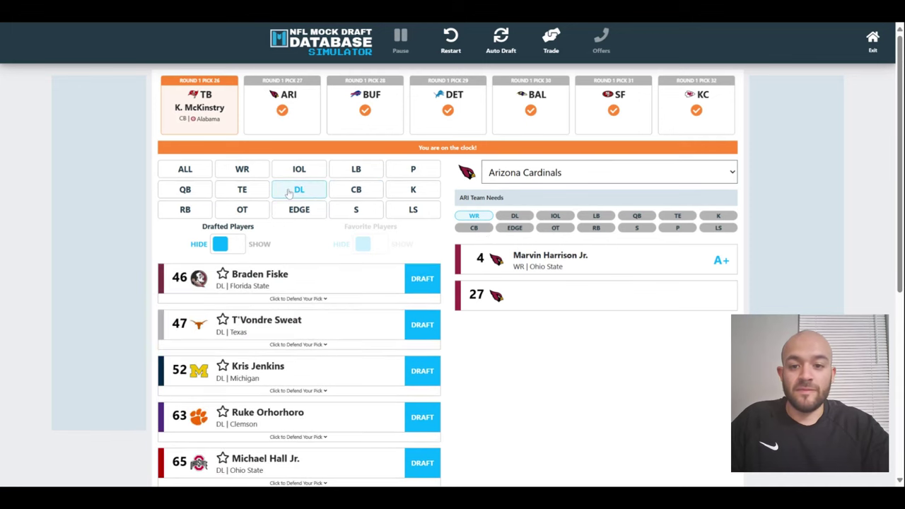
left_click(361, 193)
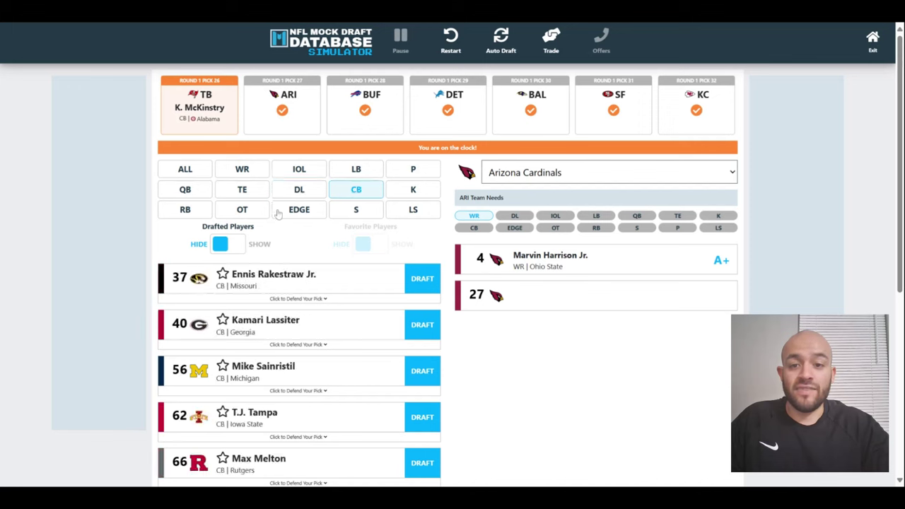
left_click(295, 193)
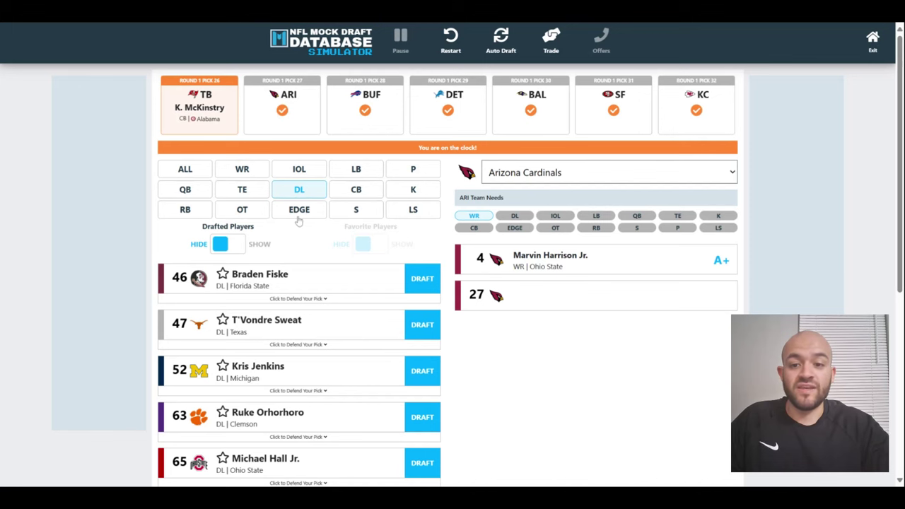
left_click(299, 215)
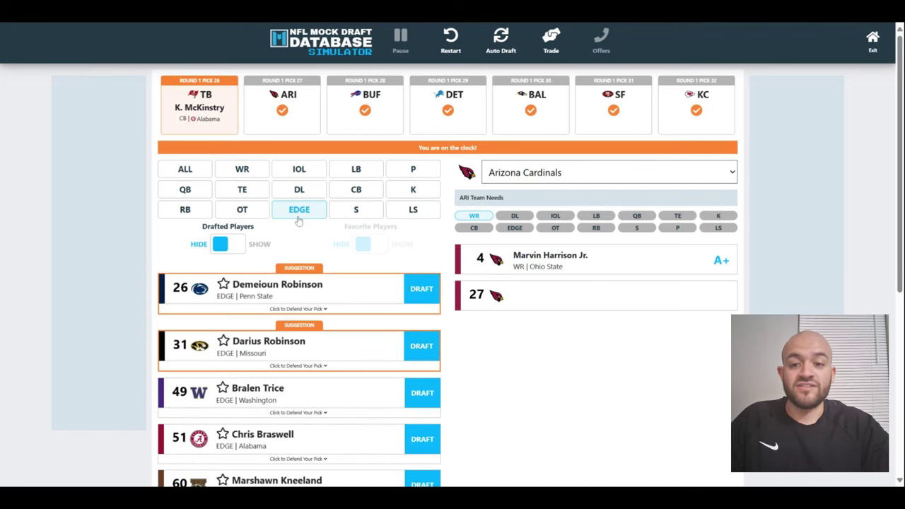
left_click(413, 297)
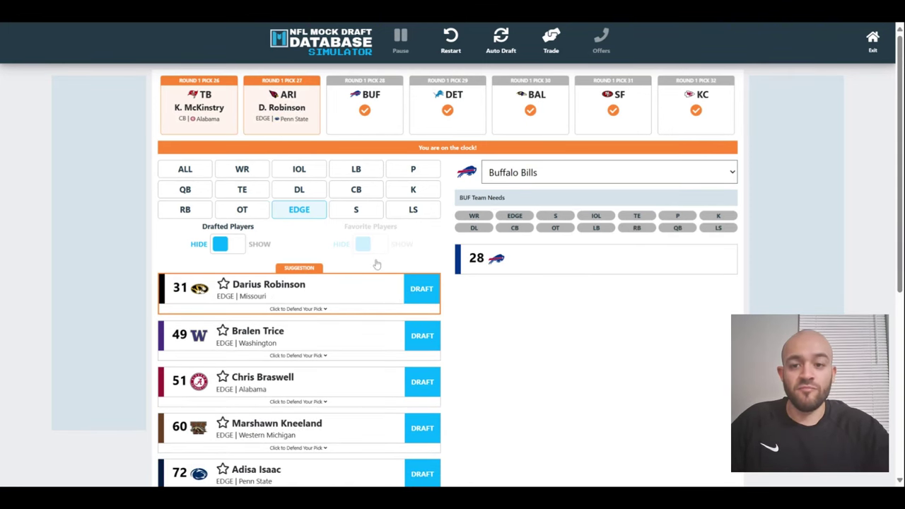
Step: Draft WR Adonai Mitchell for Buffalo at 28 and EDGE Darius Robinson for Detroit at 29
left_click(358, 193)
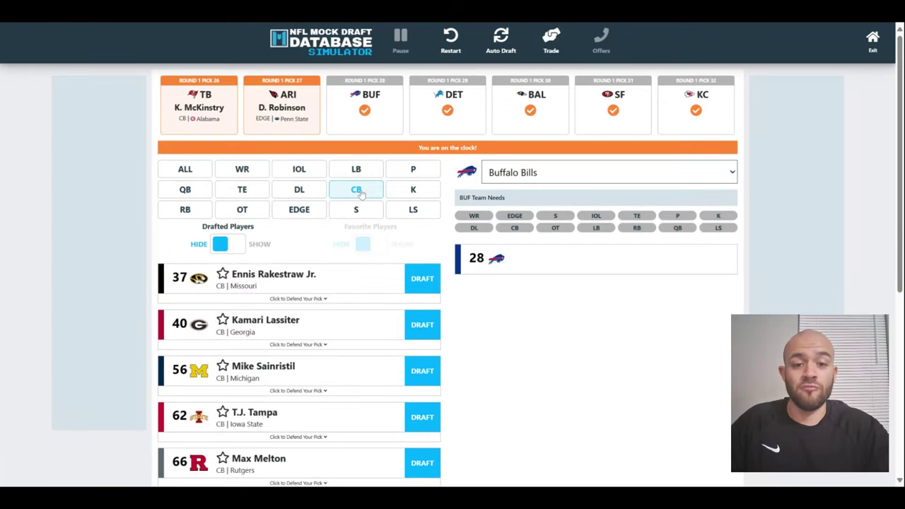
left_click(252, 169)
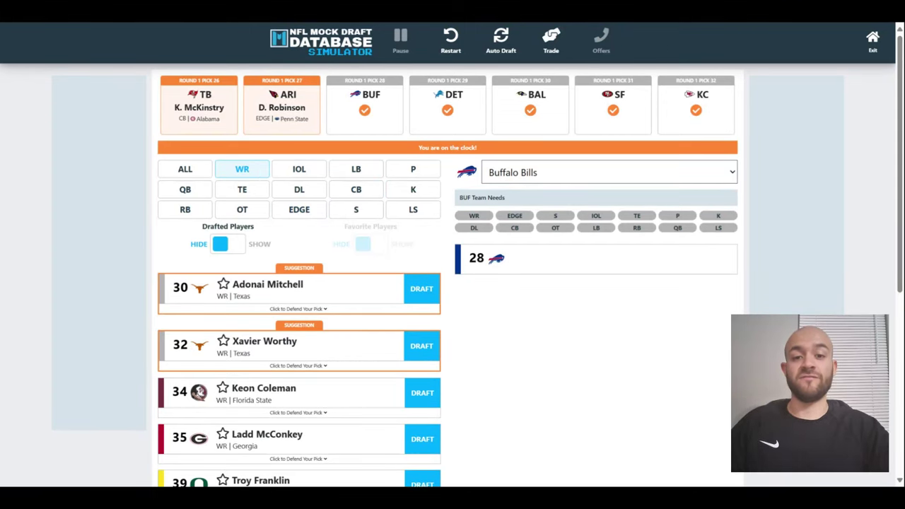
left_click(423, 291)
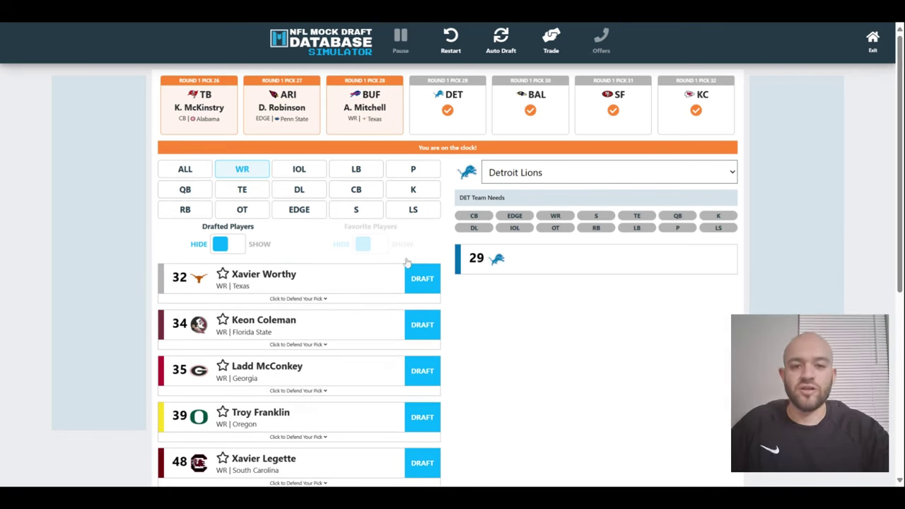
left_click(362, 189)
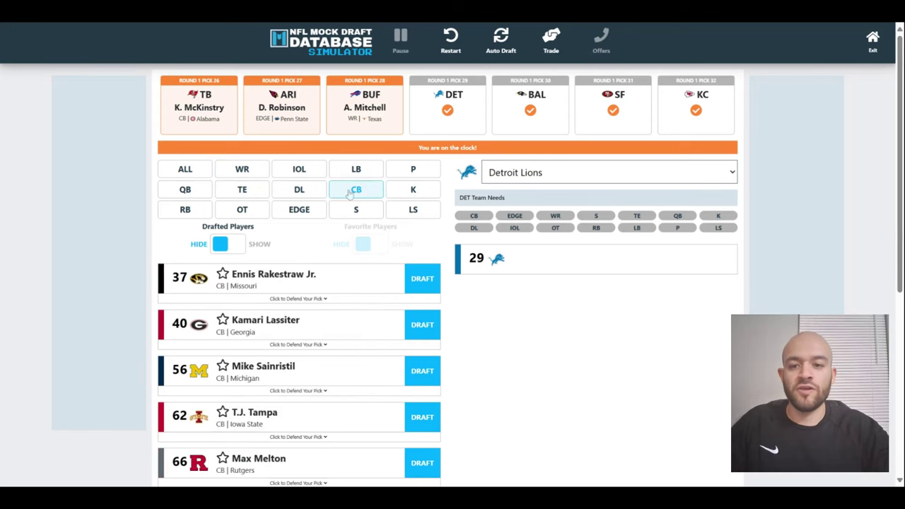
left_click(303, 197)
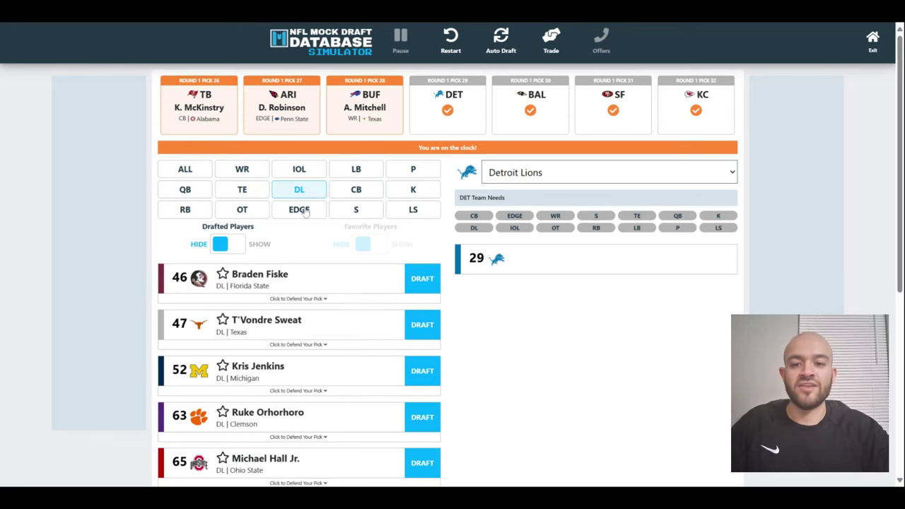
left_click(304, 211)
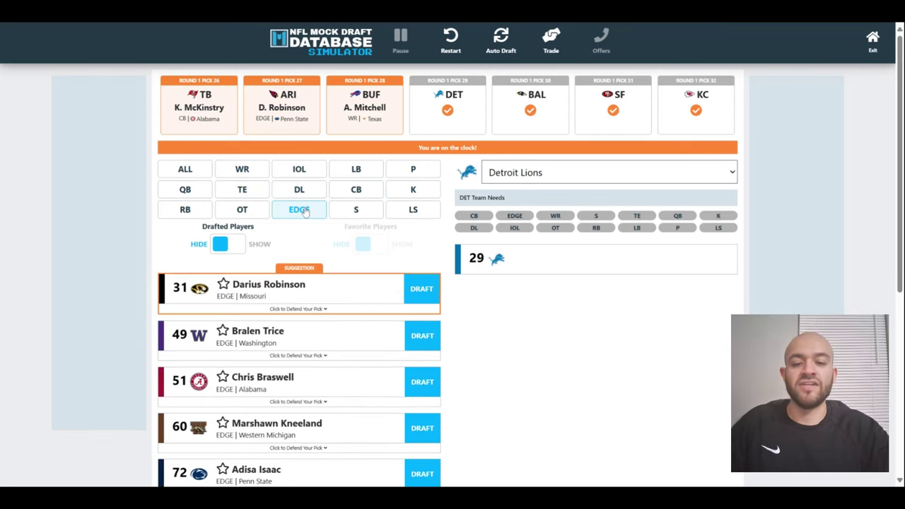
left_click(430, 289)
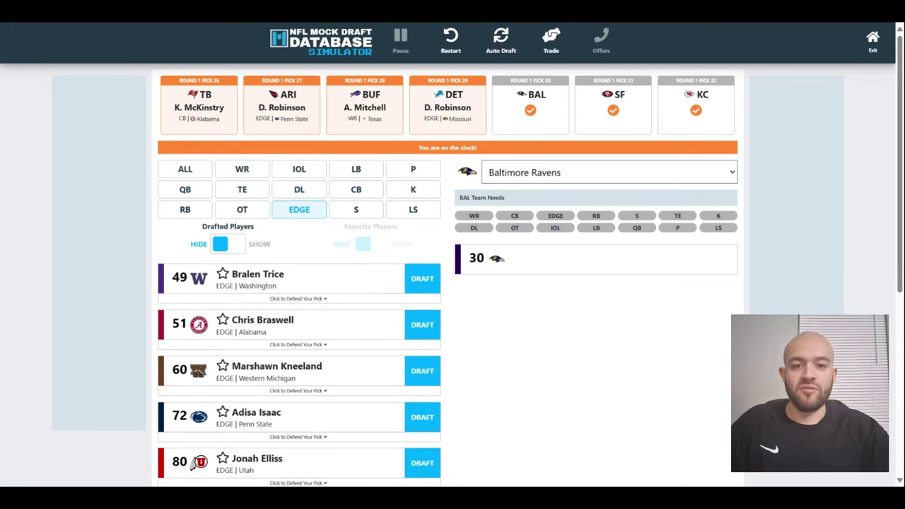
Step: Draft WR Xavier Worthy for Baltimore at 30 and OT Tyler Guyton for San Francisco at 31
left_click(256, 177)
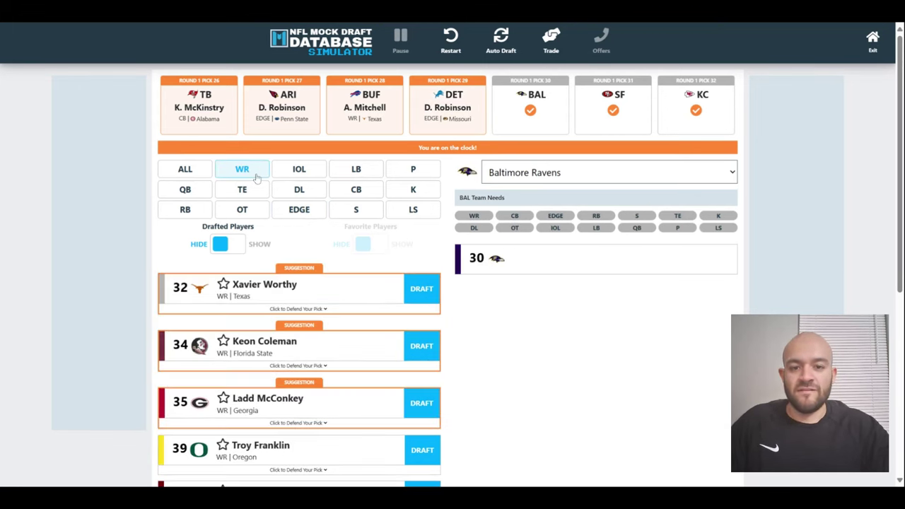
left_click(248, 216)
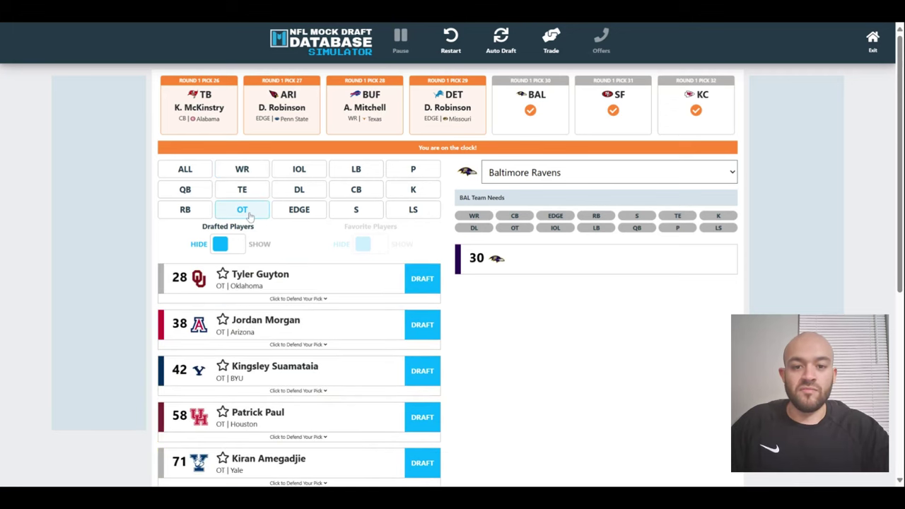
left_click(296, 198)
left_click(310, 169)
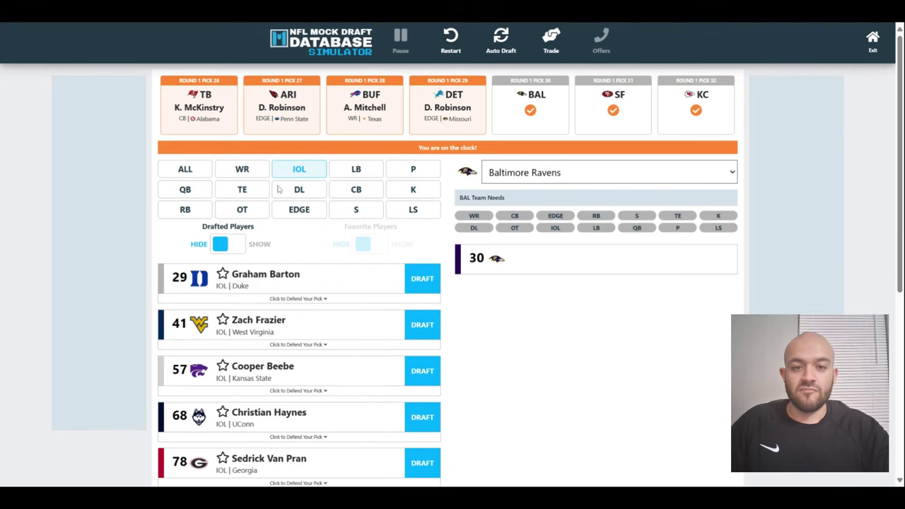
left_click(241, 212)
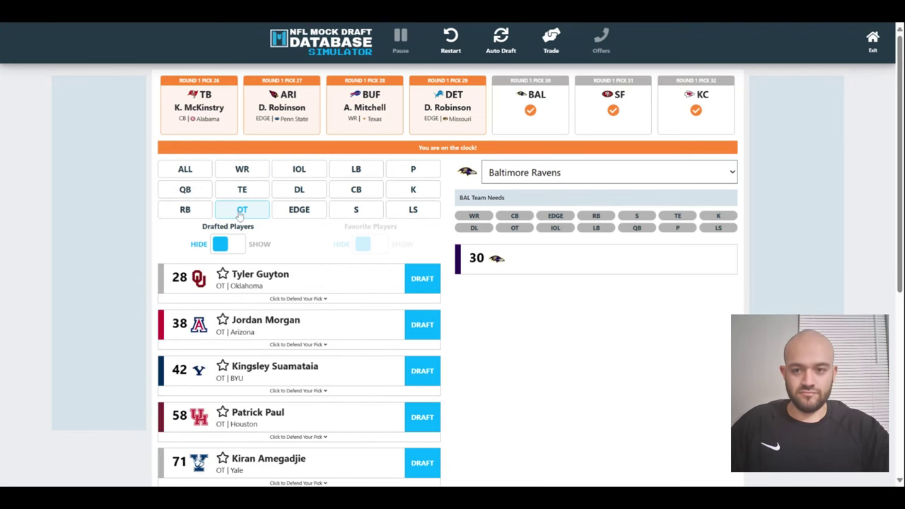
left_click(244, 177)
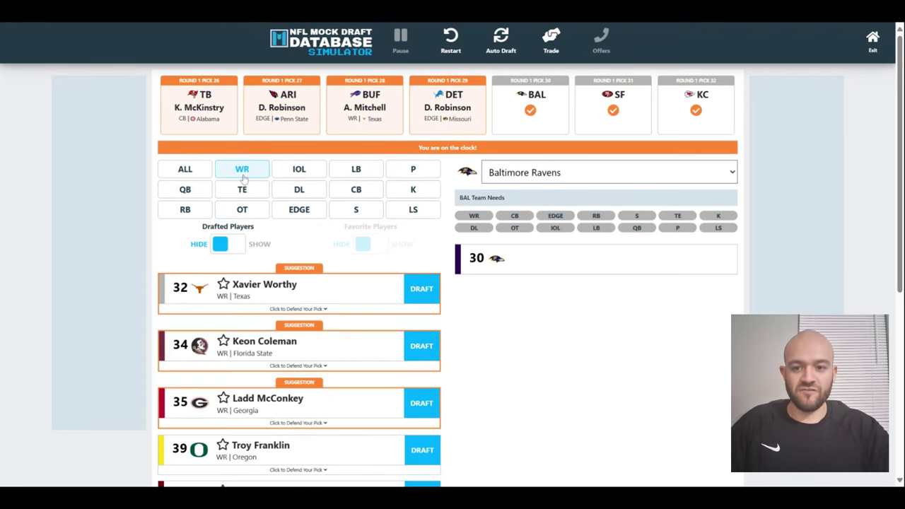
left_click(422, 289)
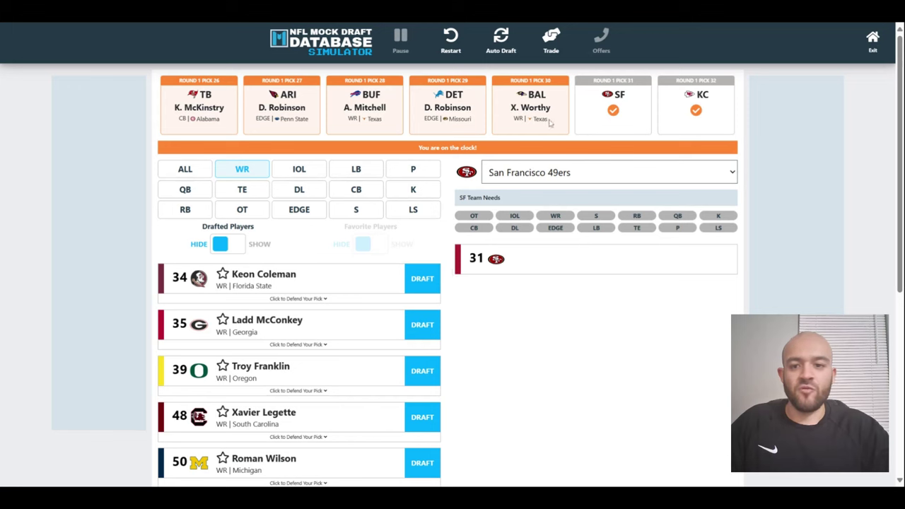
left_click(243, 211)
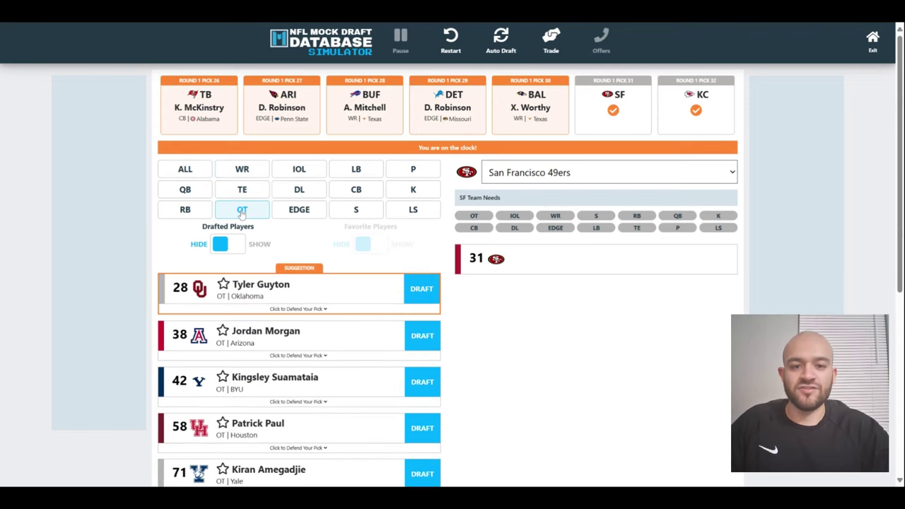
left_click(431, 292)
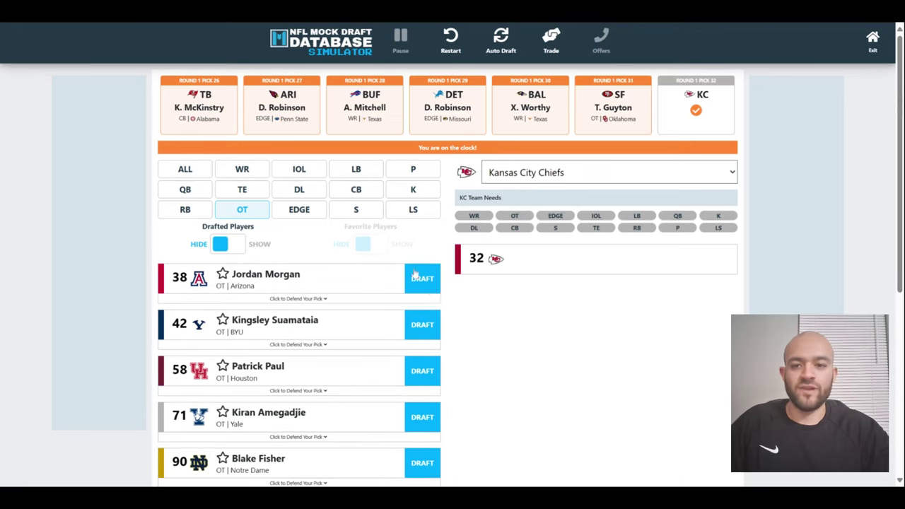
Step: Compare Kansas City's available prospects across ALL, WR, IOL, OT, DL and CB filters, settling on wide receivers
left_click(185, 172)
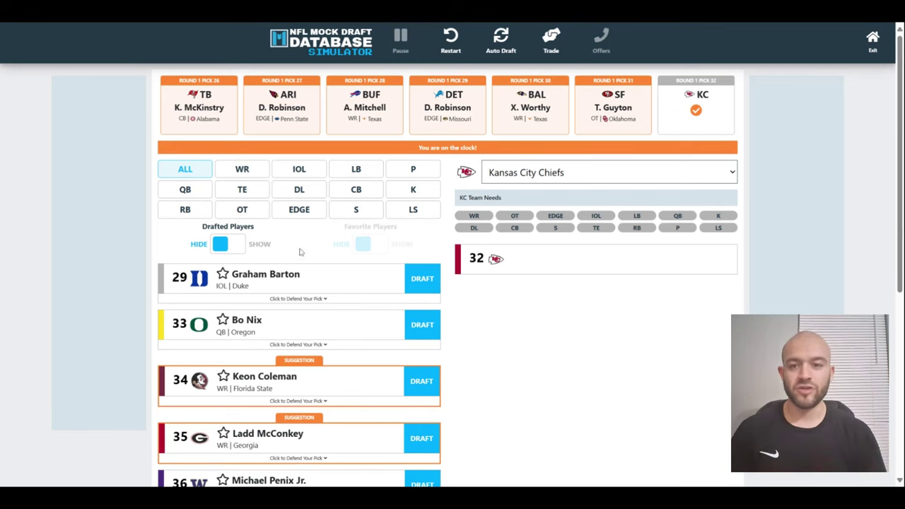
left_click(244, 171)
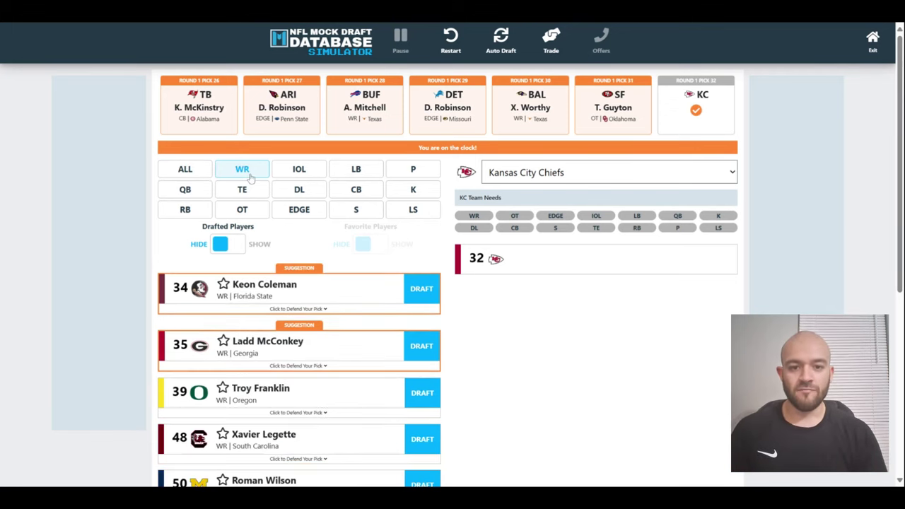
left_click(299, 175)
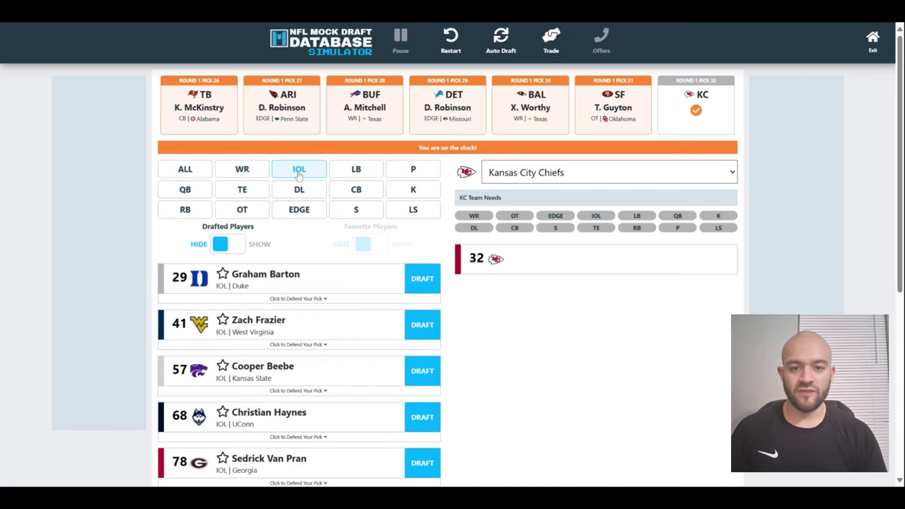
left_click(252, 213)
left_click(299, 197)
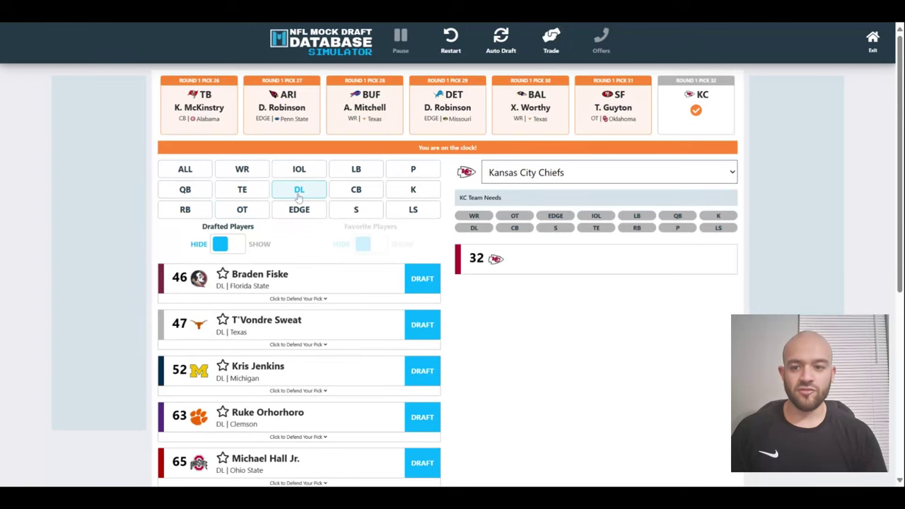
left_click(361, 193)
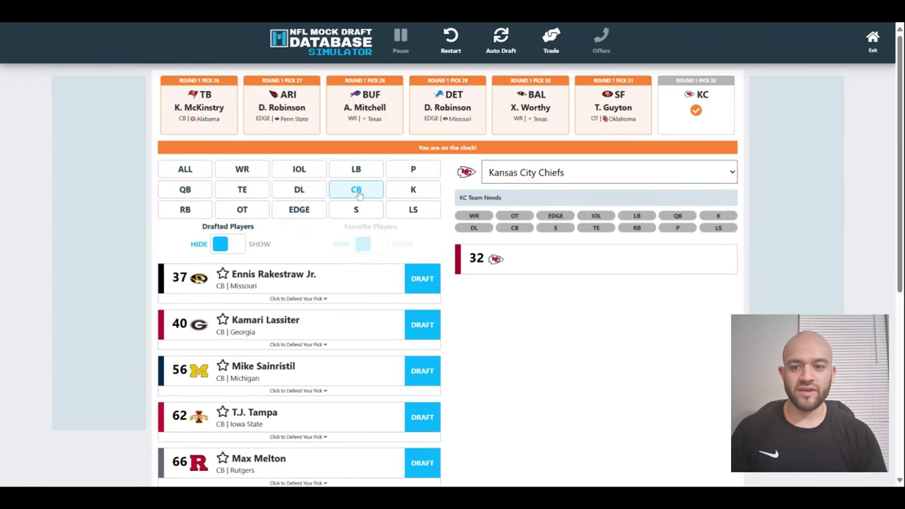
left_click(254, 172)
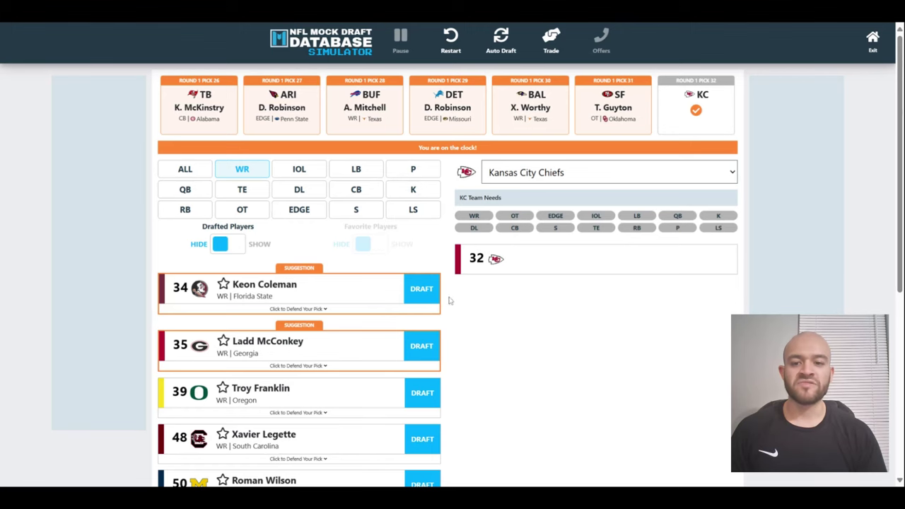
Step: Select wide receiver Keon Coleman as Kansas City's pick 32, ending the first round
left_click(417, 287)
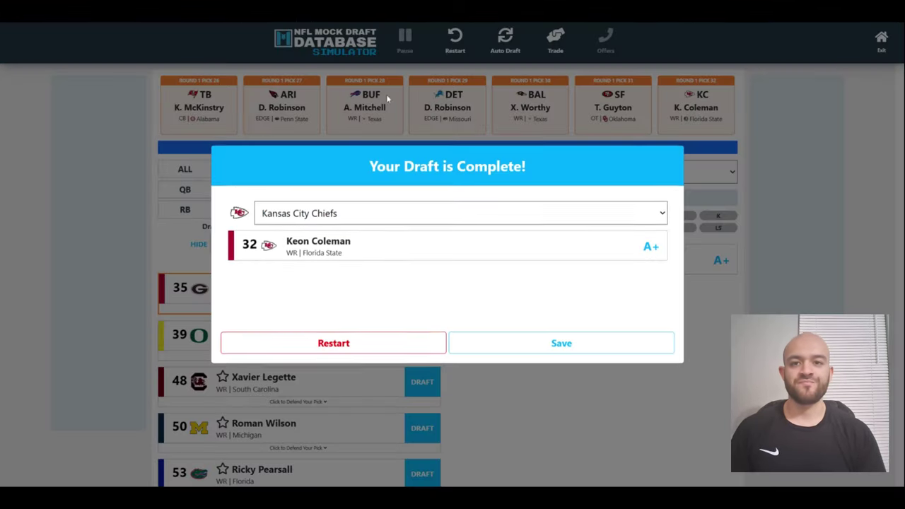